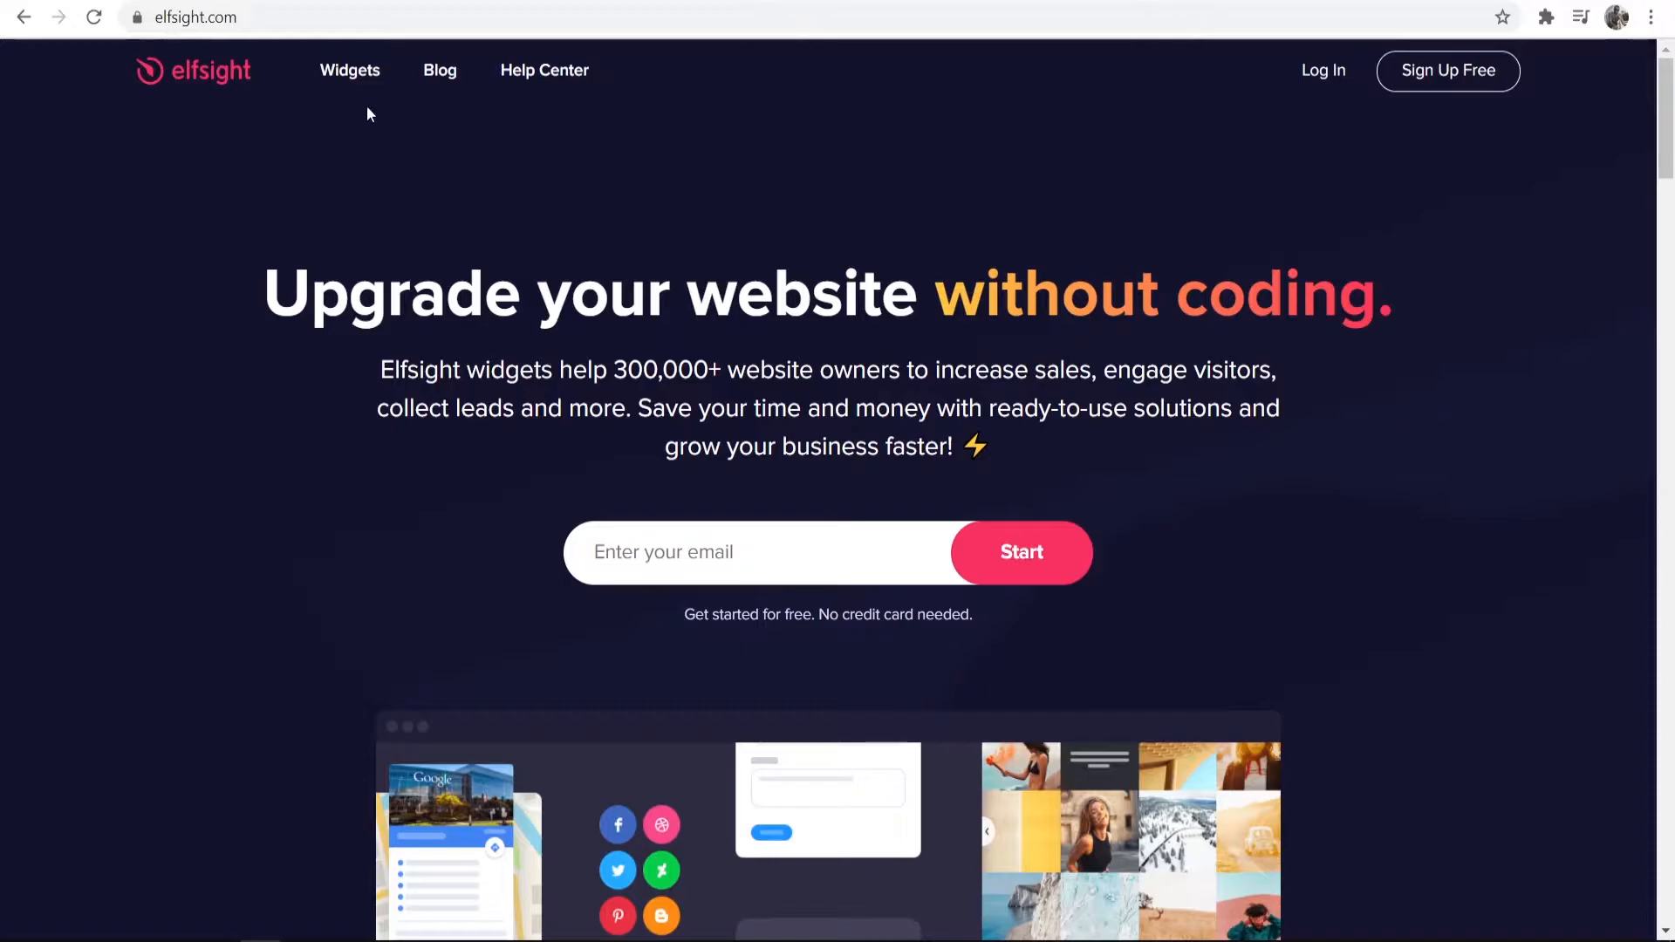
# Open the WhatsApp Chat widget from the widget catalogue and start creating a widget
pyautogui.moveTo(349, 93)
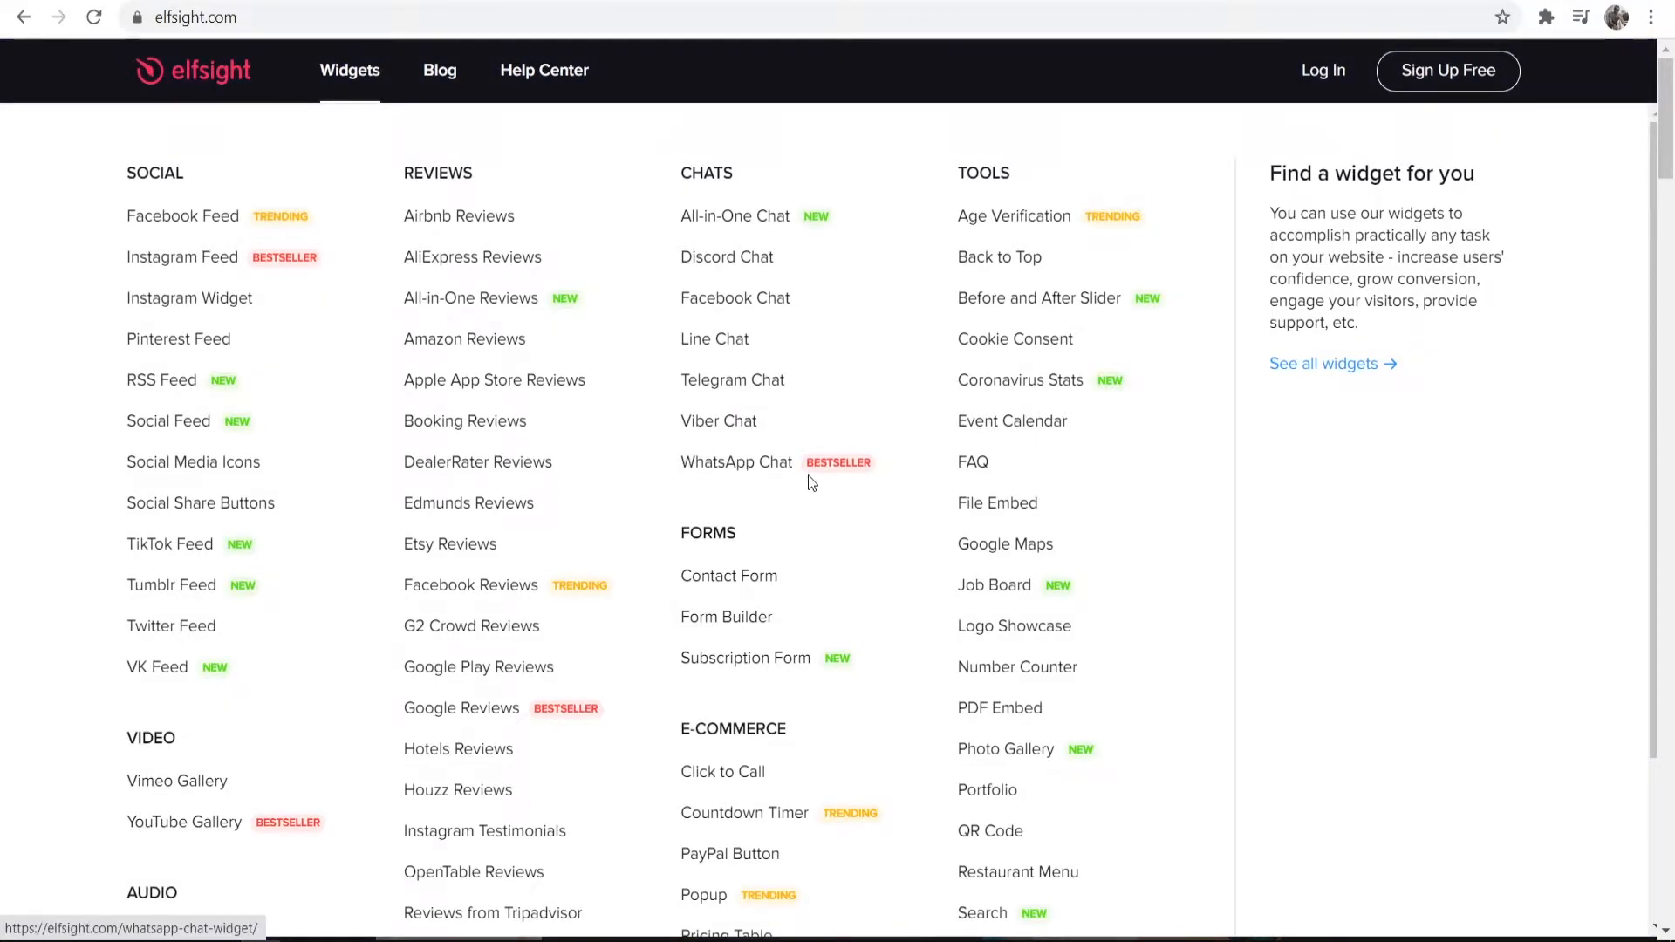
pyautogui.click(728, 471)
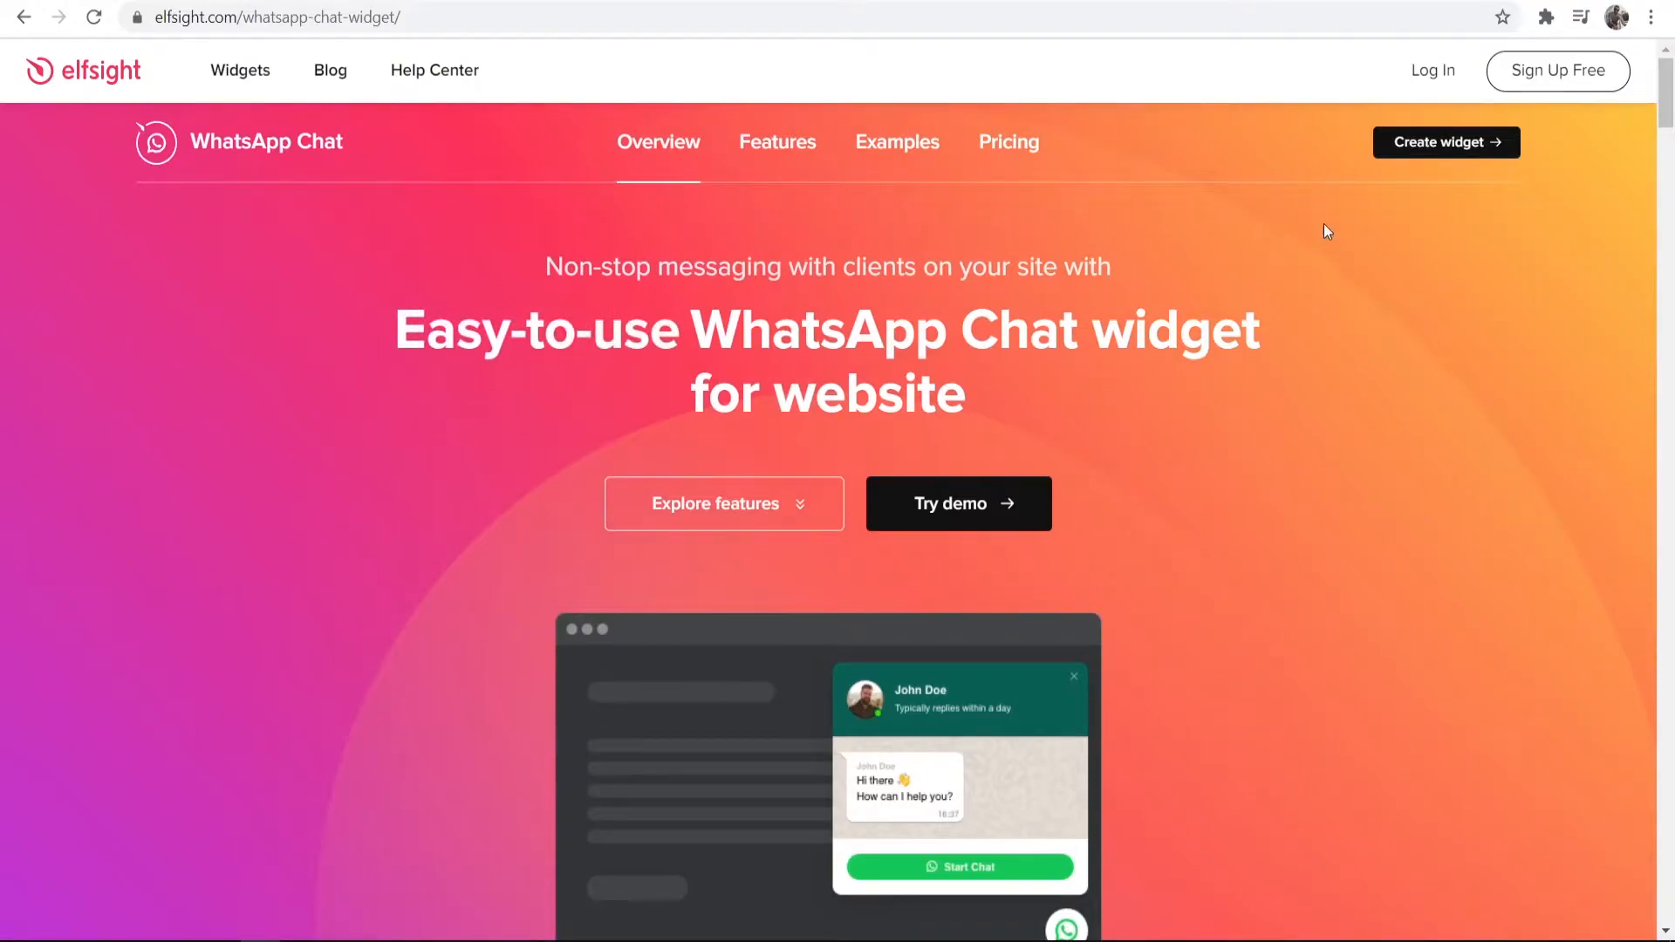
pyautogui.click(1446, 150)
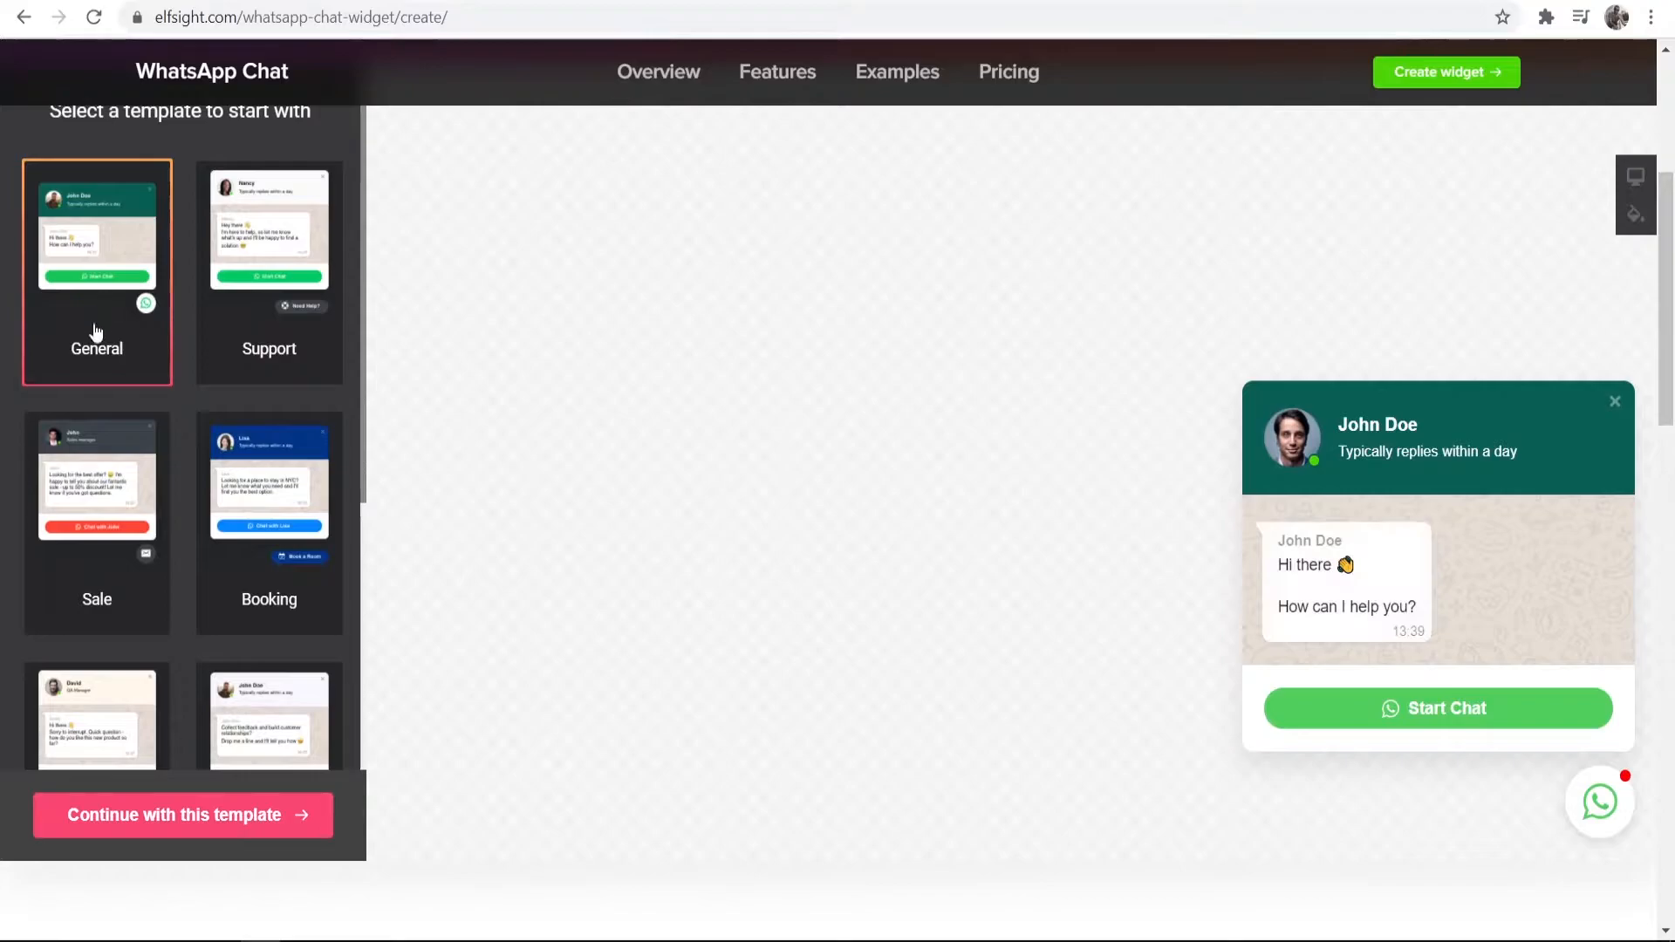
# Compare the Support, Sale and Booking chat templates in the live preview and look through the remaining templates
pyautogui.click(252, 293)
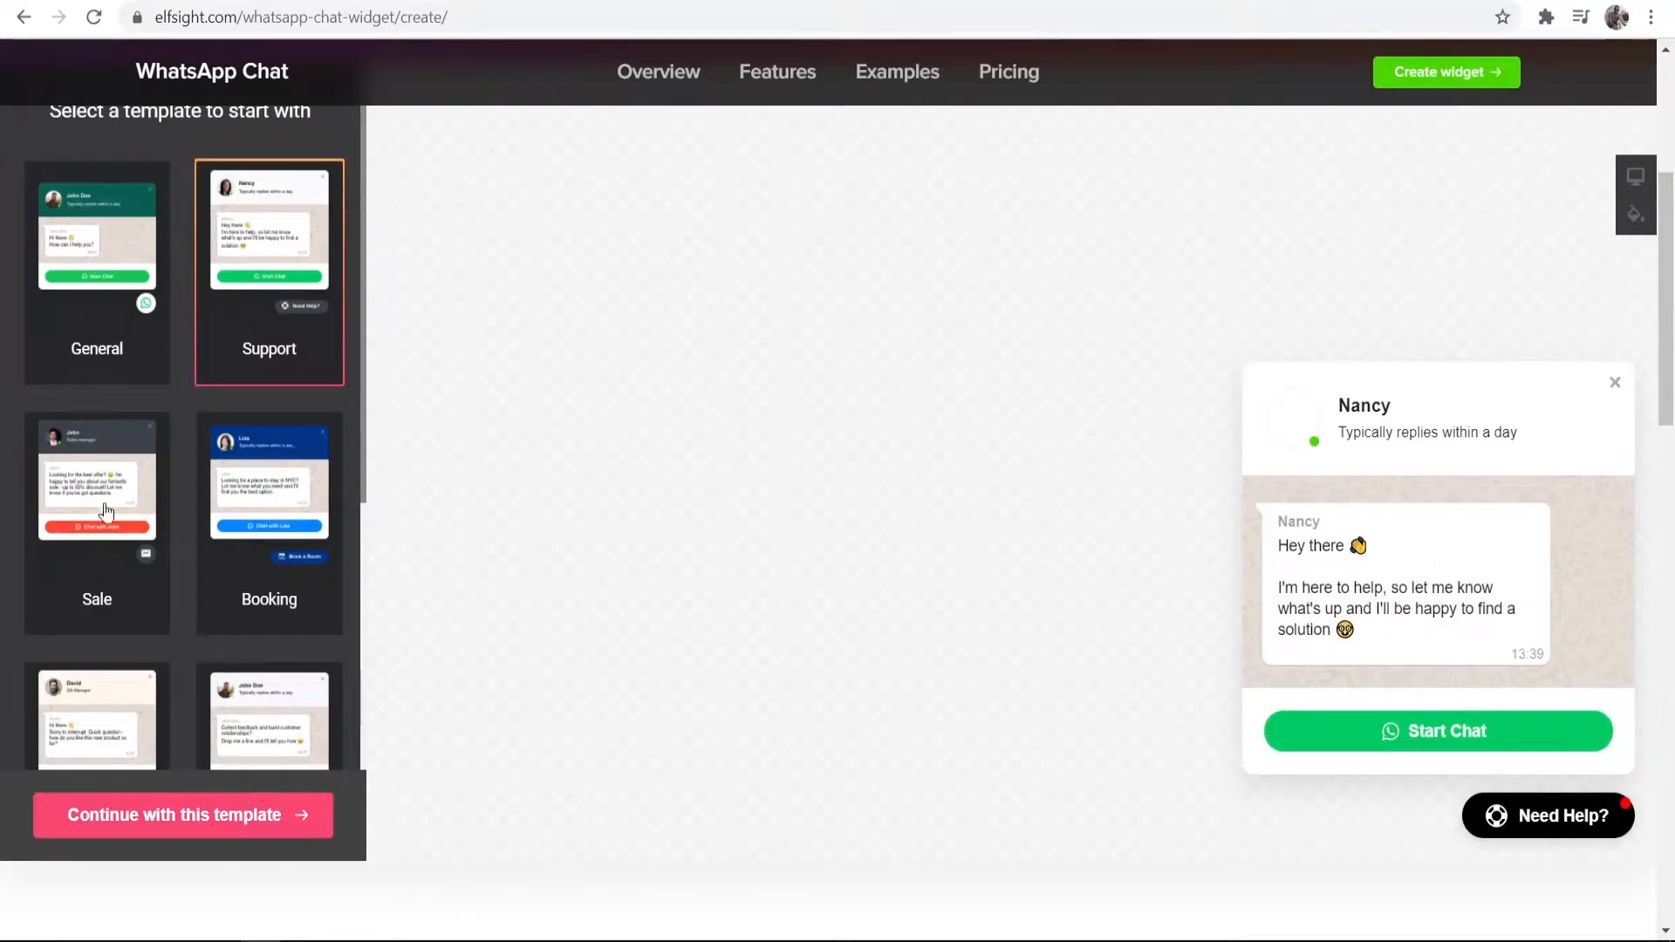
pyautogui.click(124, 555)
pyautogui.click(244, 502)
pyautogui.scroll(-2, 174, 618)
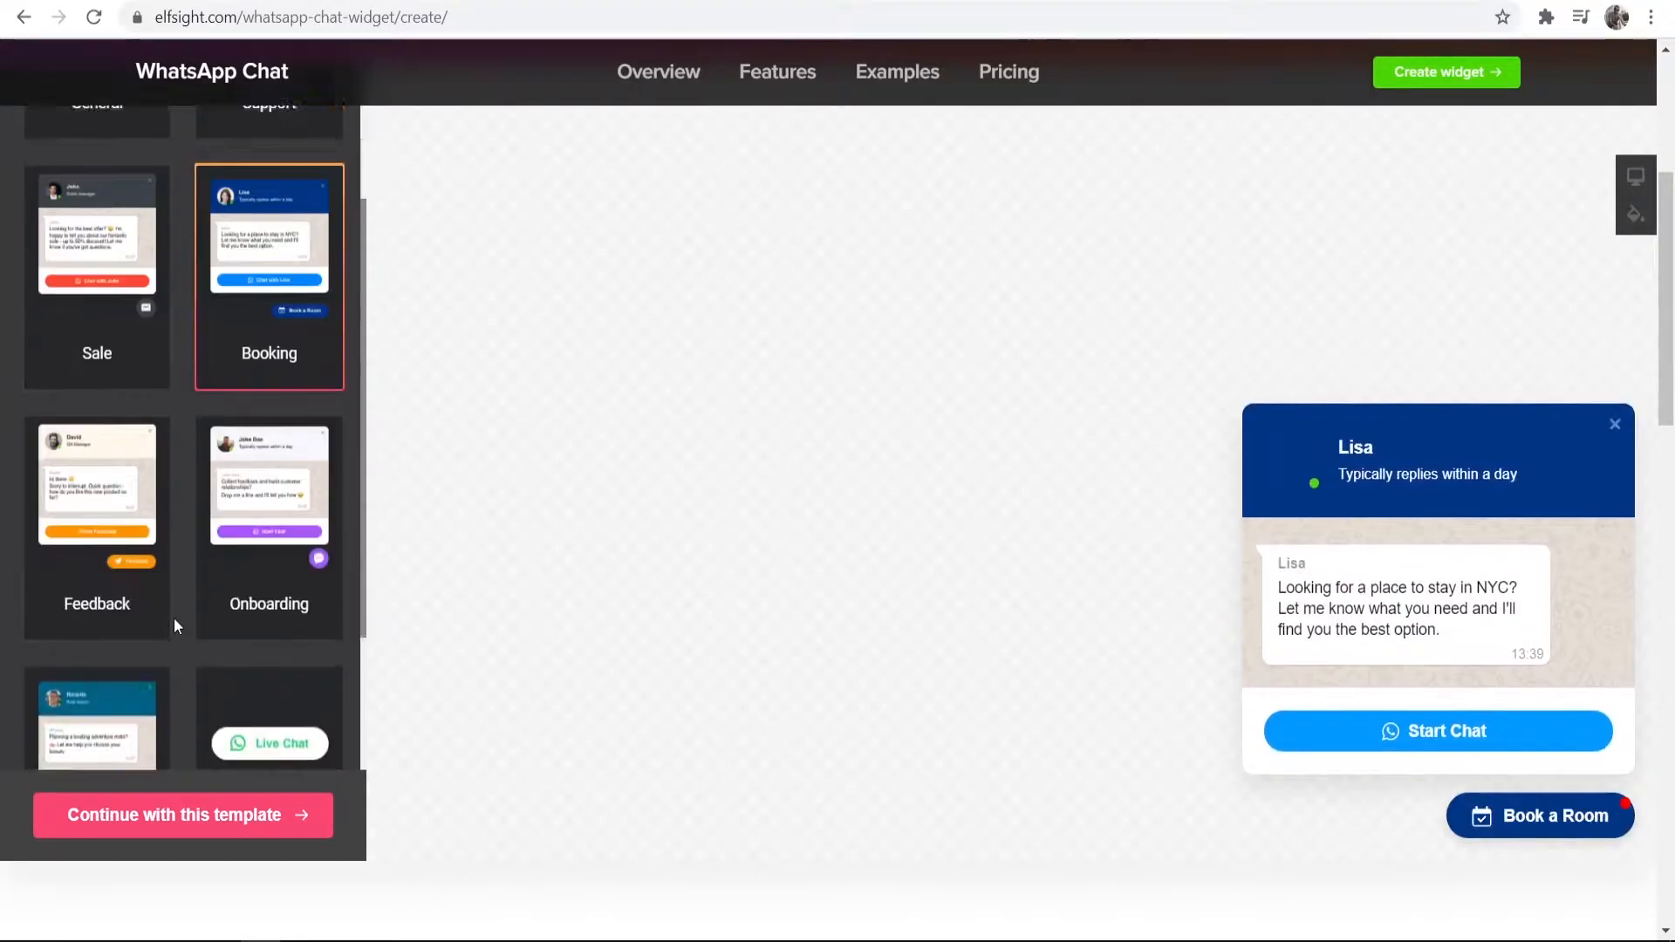
pyautogui.scroll(-3, 175, 618)
pyautogui.scroll(8, 181, 611)
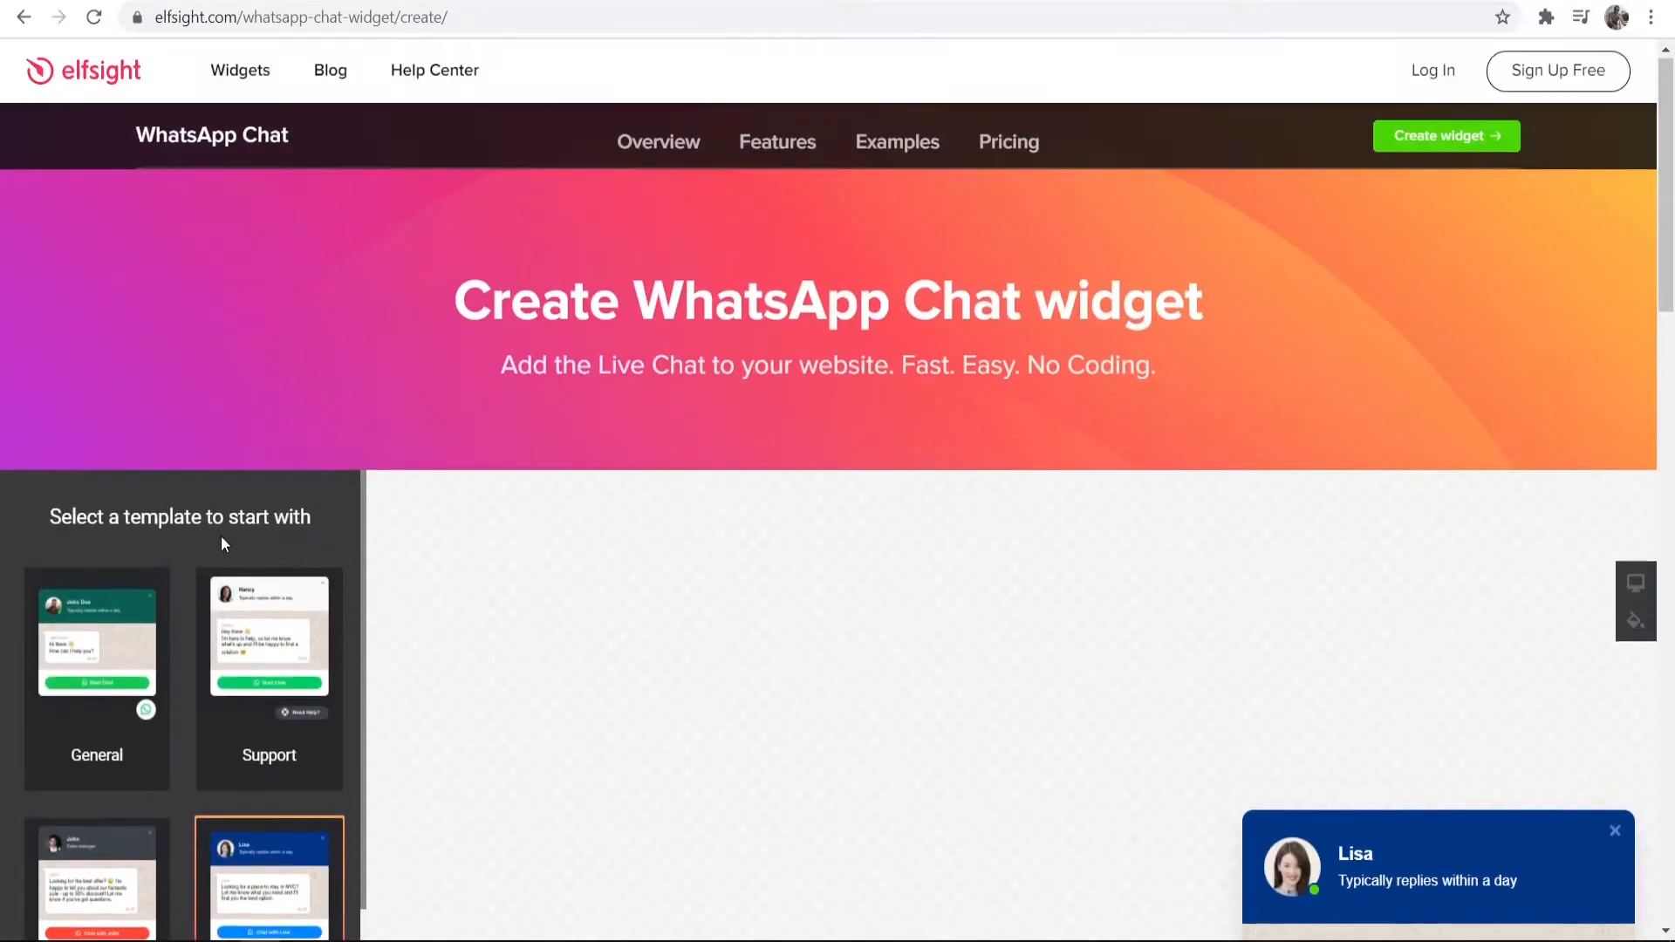
pyautogui.scroll(-6, 221, 542)
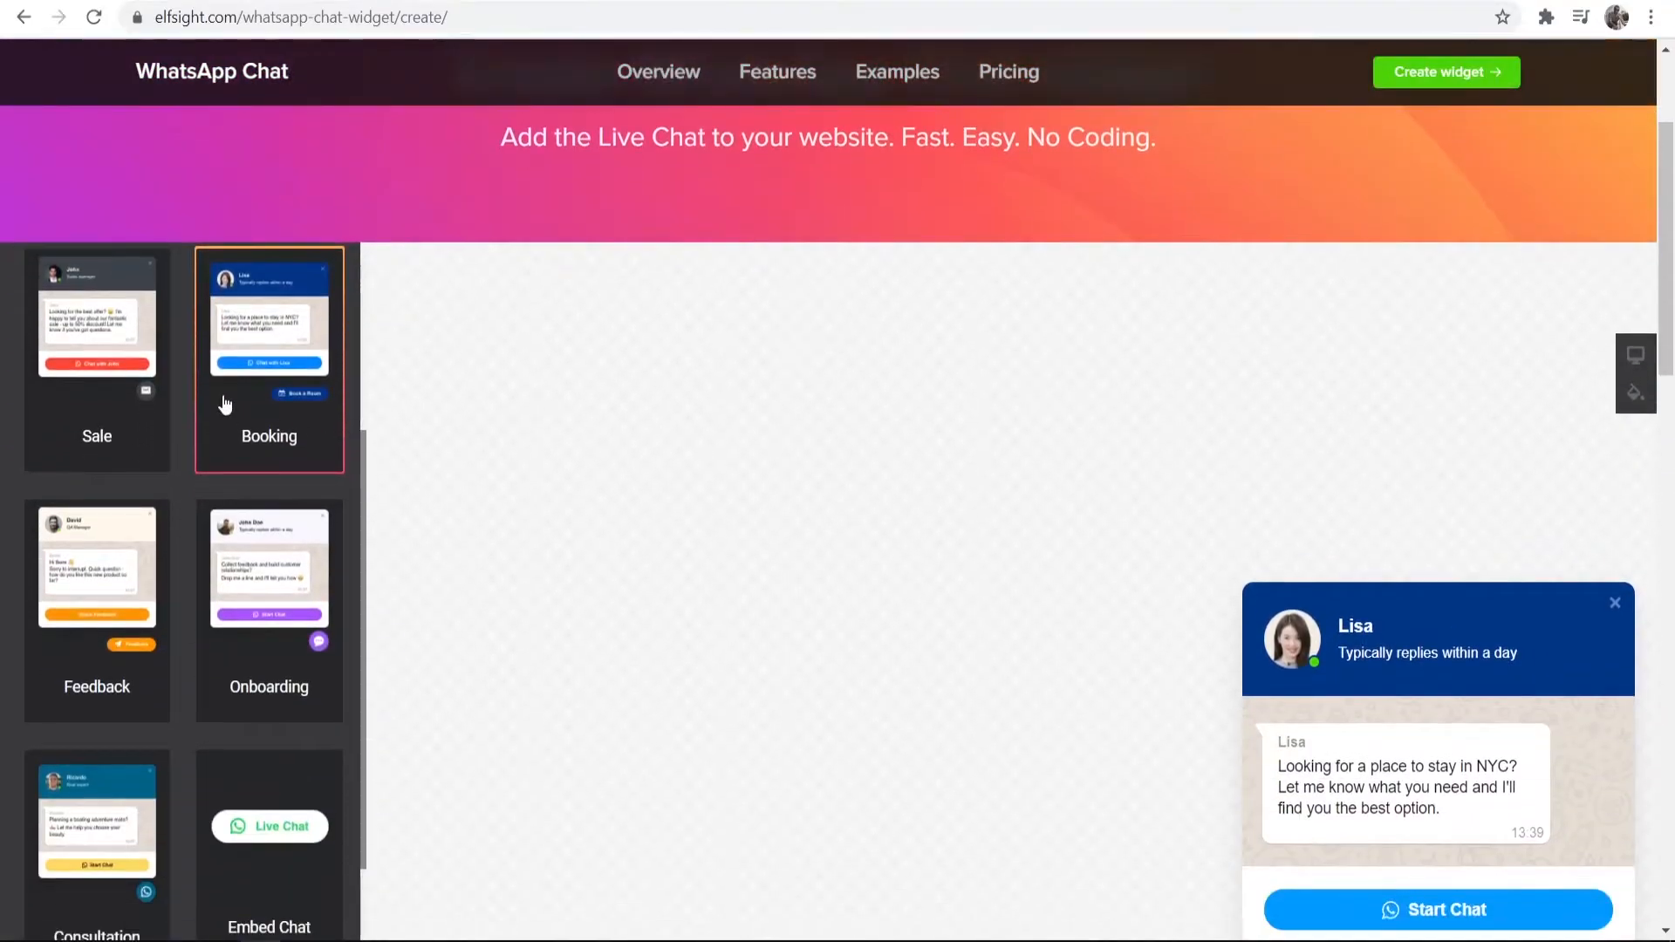
pyautogui.scroll(3, 224, 404)
# Choose the Support template for the WhatsApp Chat widget and continue with it
pyautogui.click(272, 371)
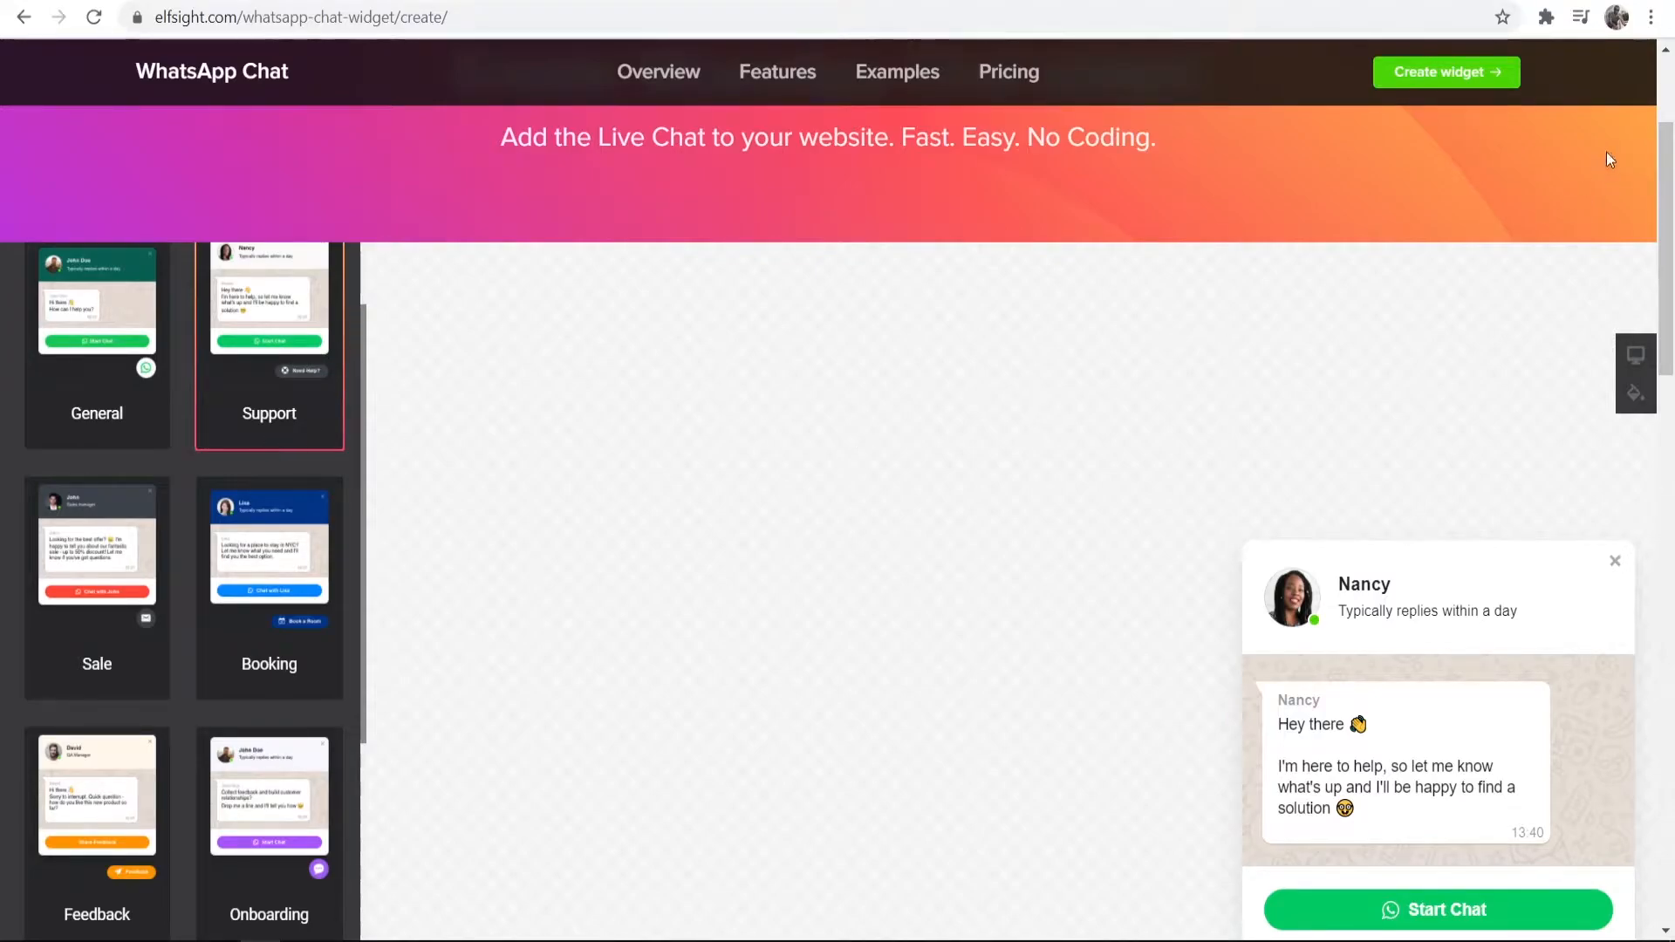
pyautogui.click(1446, 71)
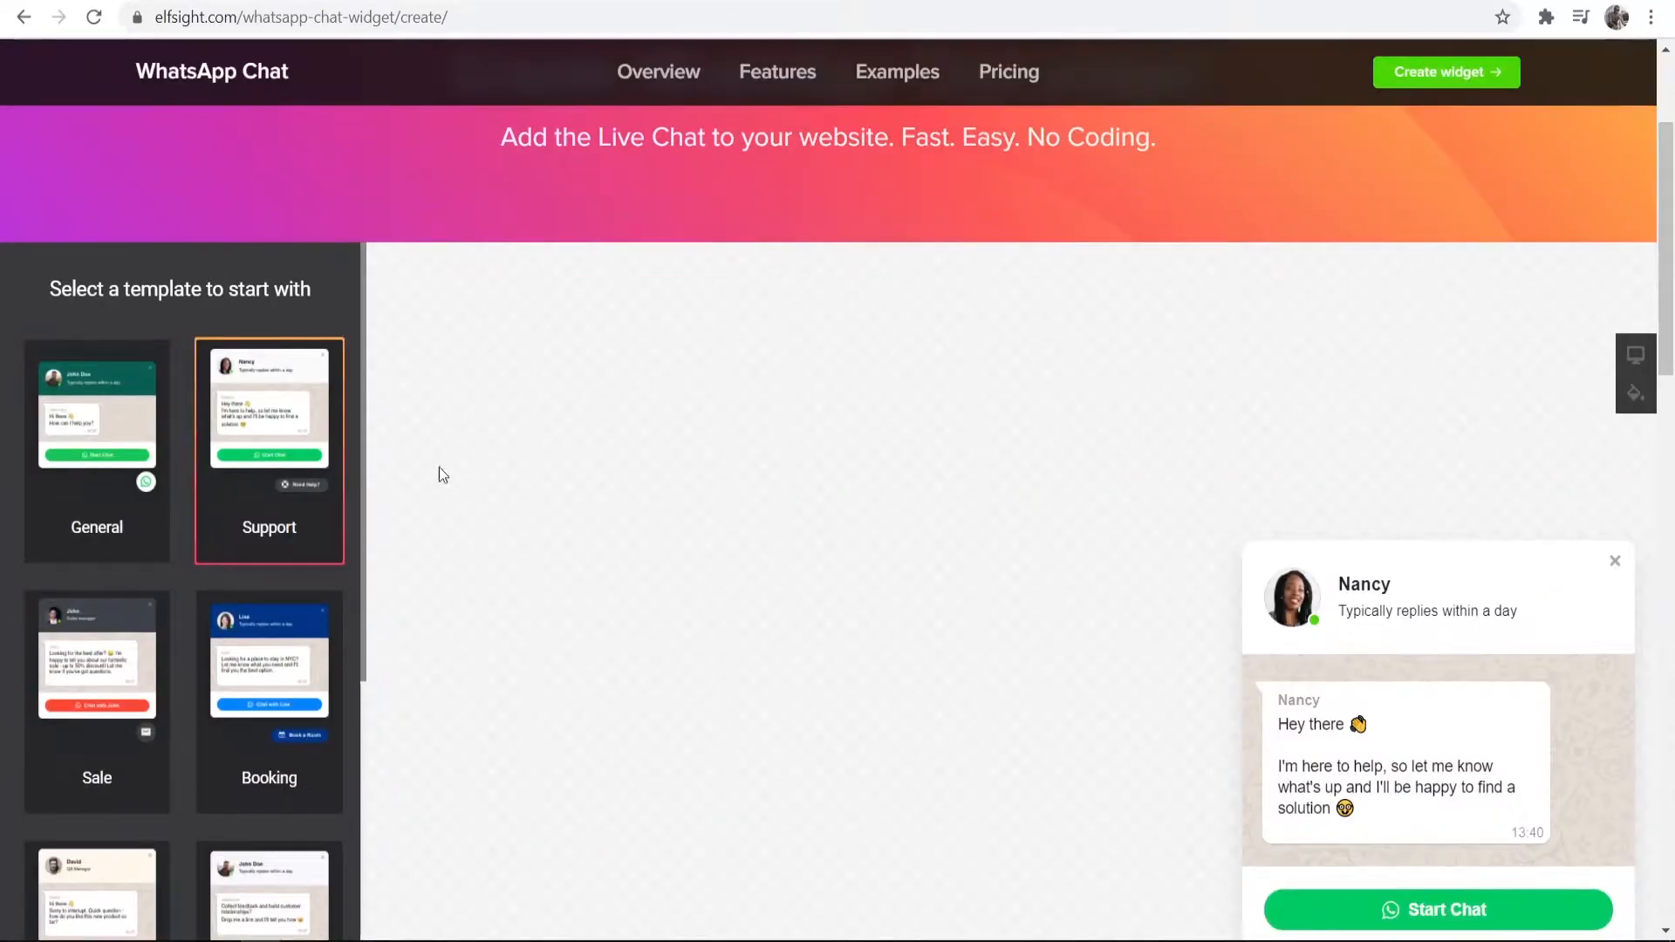
pyautogui.scroll(-2, 438, 471)
pyautogui.scroll(-2, 433, 473)
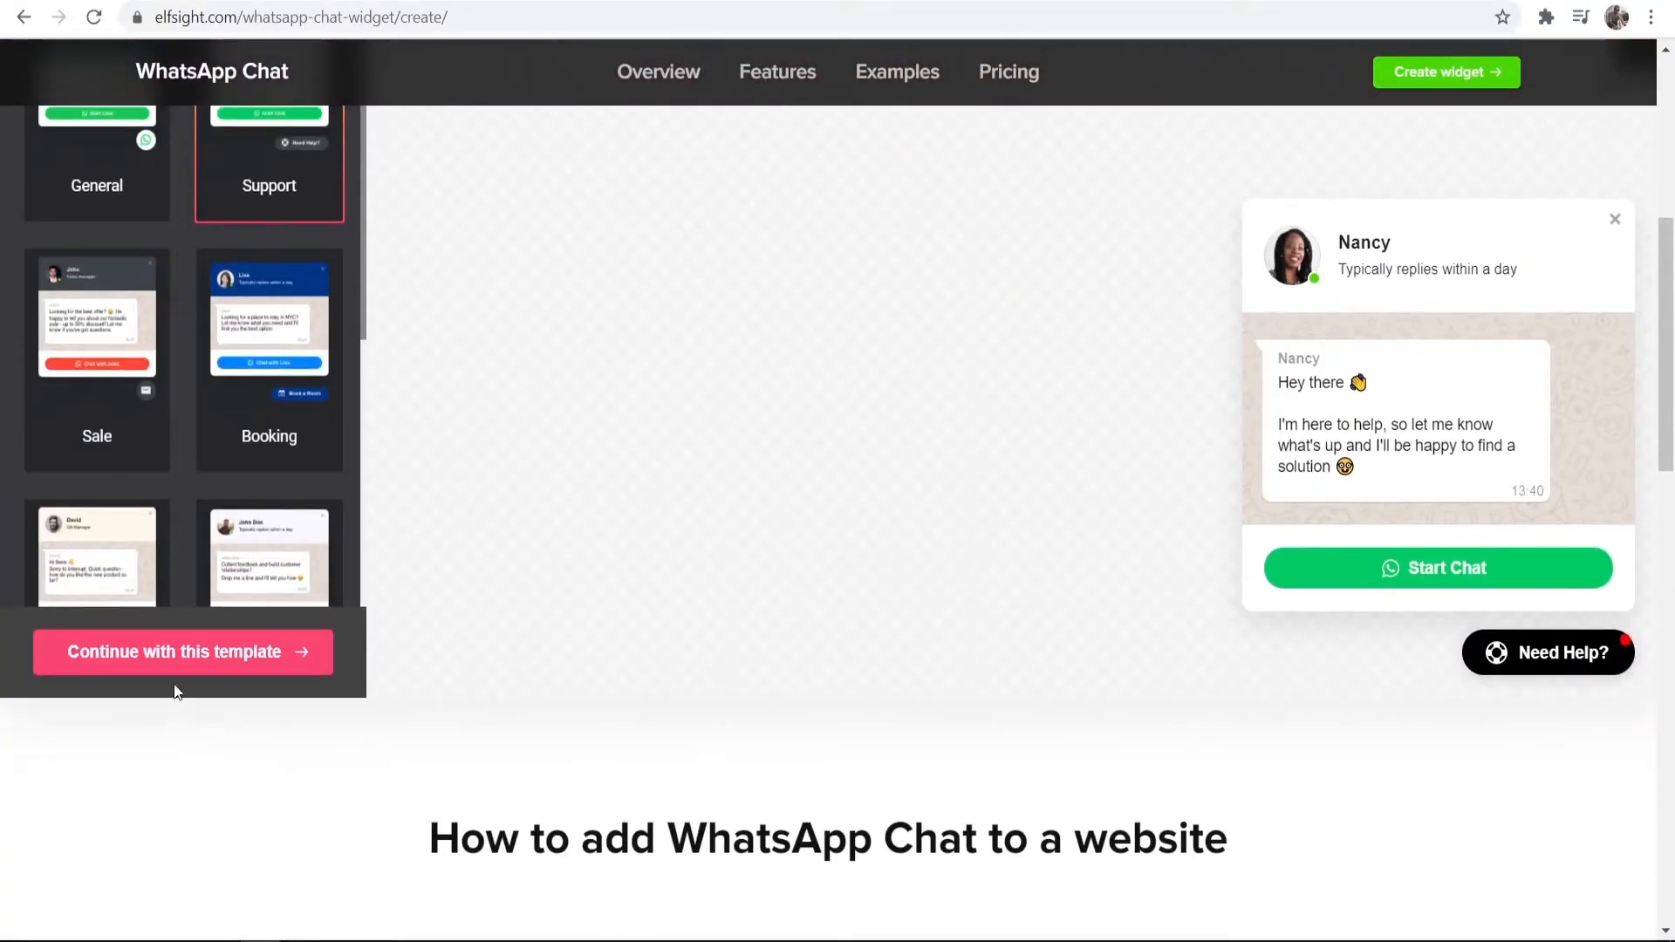
pyautogui.click(108, 658)
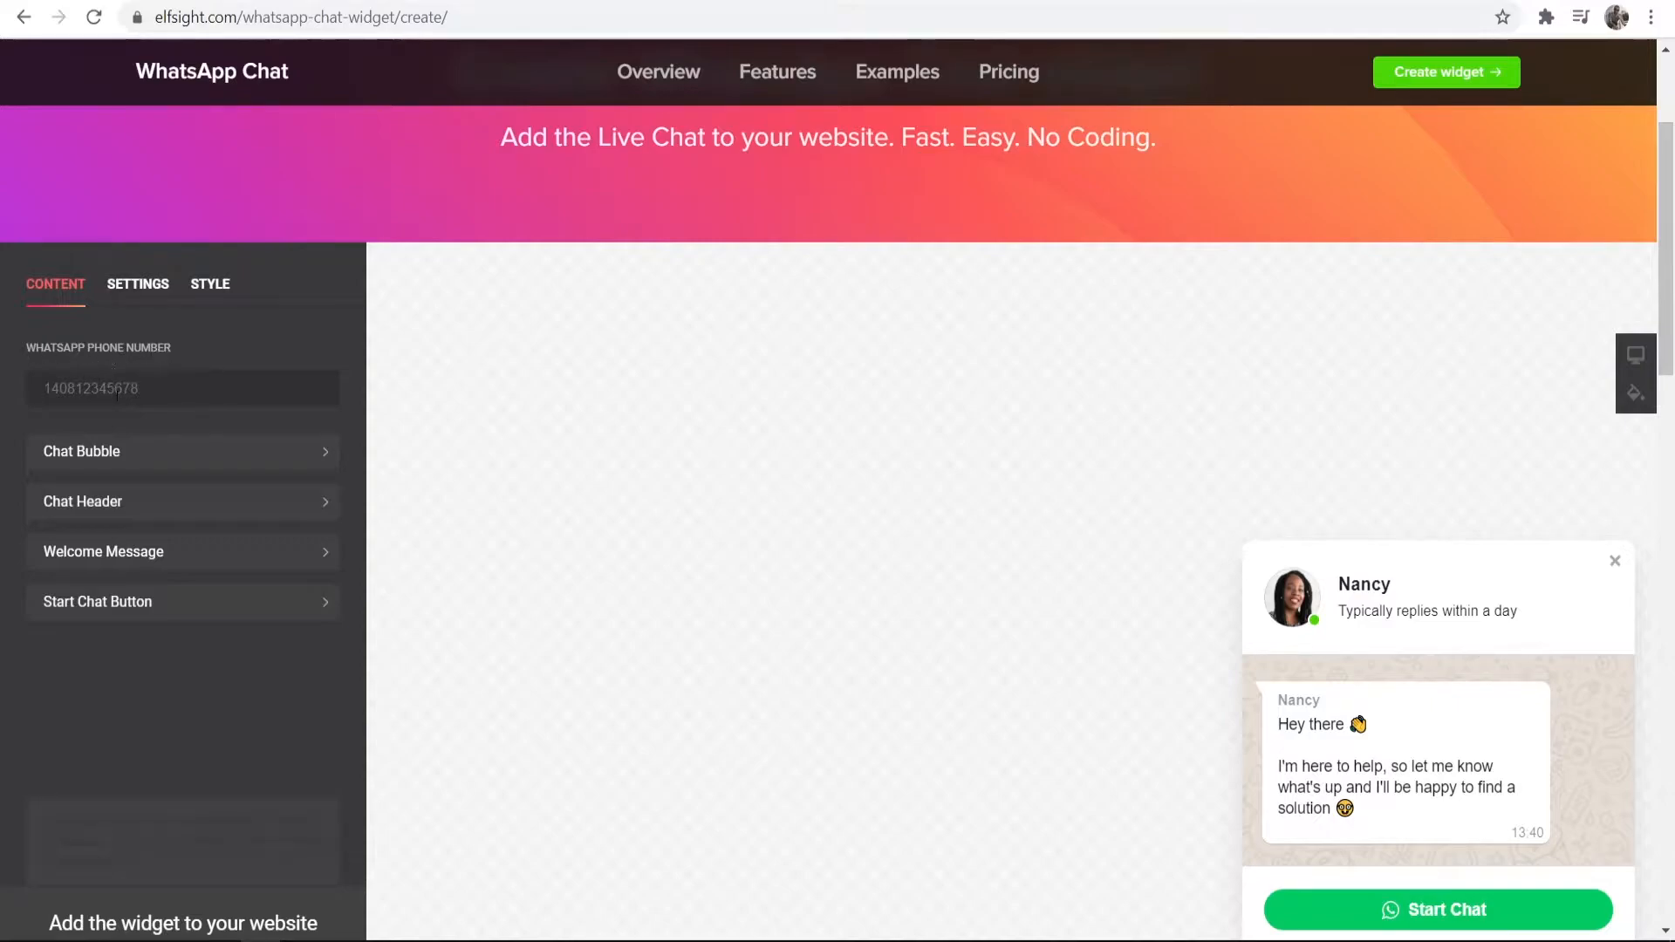
# Review the widget's Chat Bubble and Chat Header options, and the available settings and style options
pyautogui.click(175, 447)
pyautogui.scroll(-1, 165, 428)
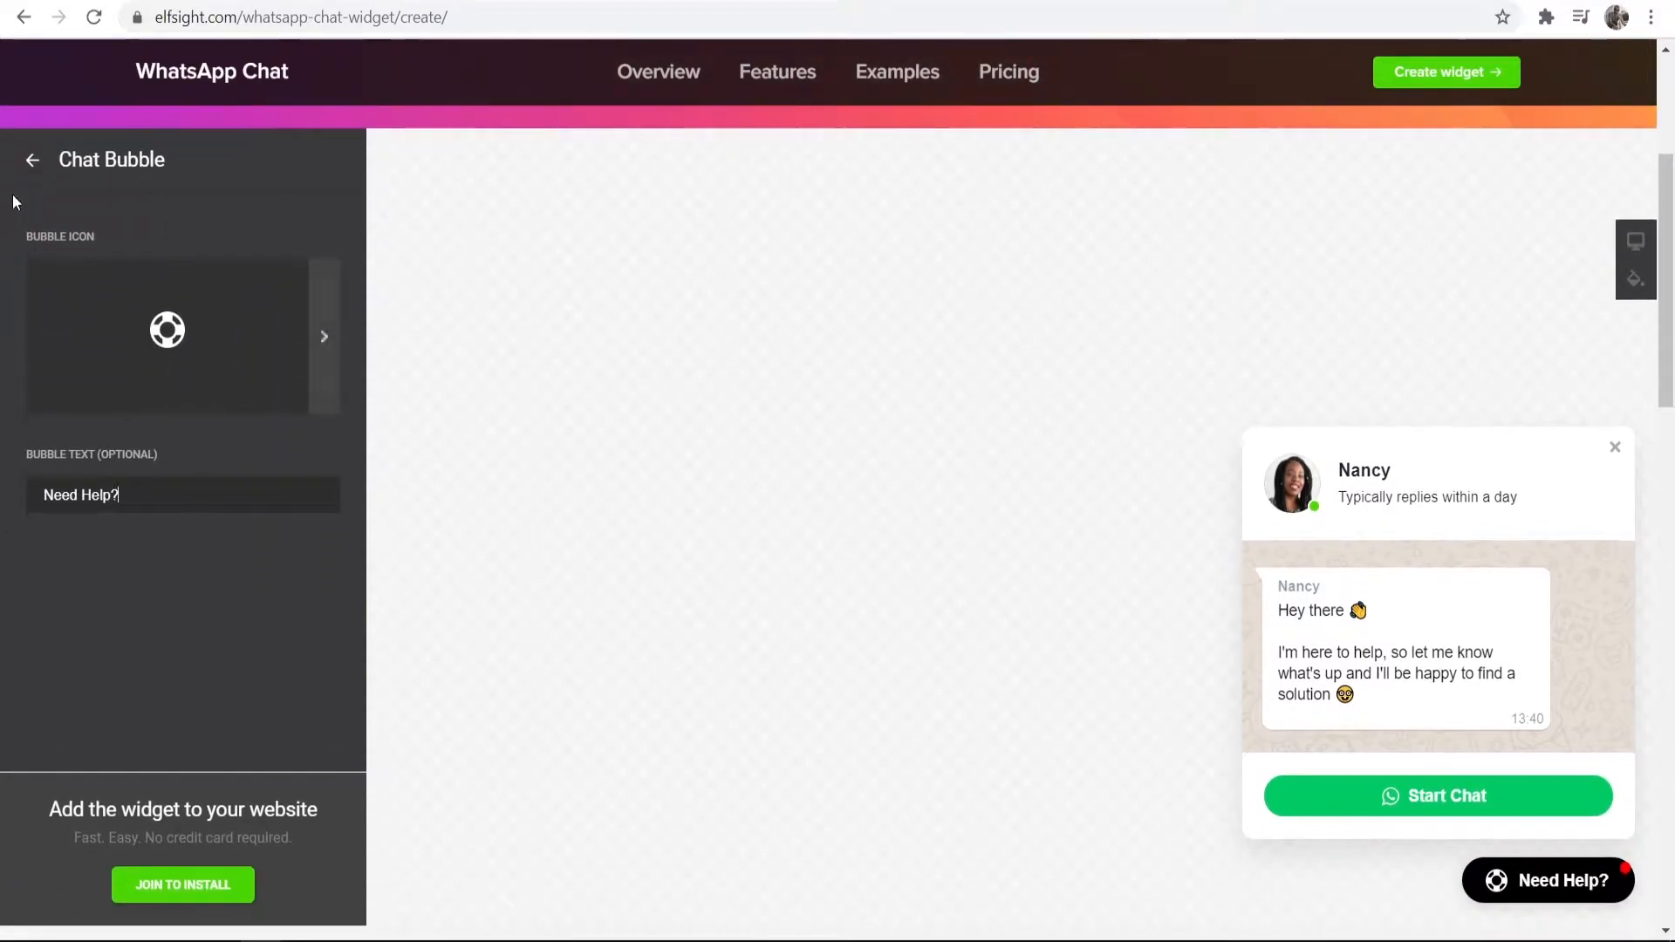
pyautogui.click(32, 159)
pyautogui.click(136, 385)
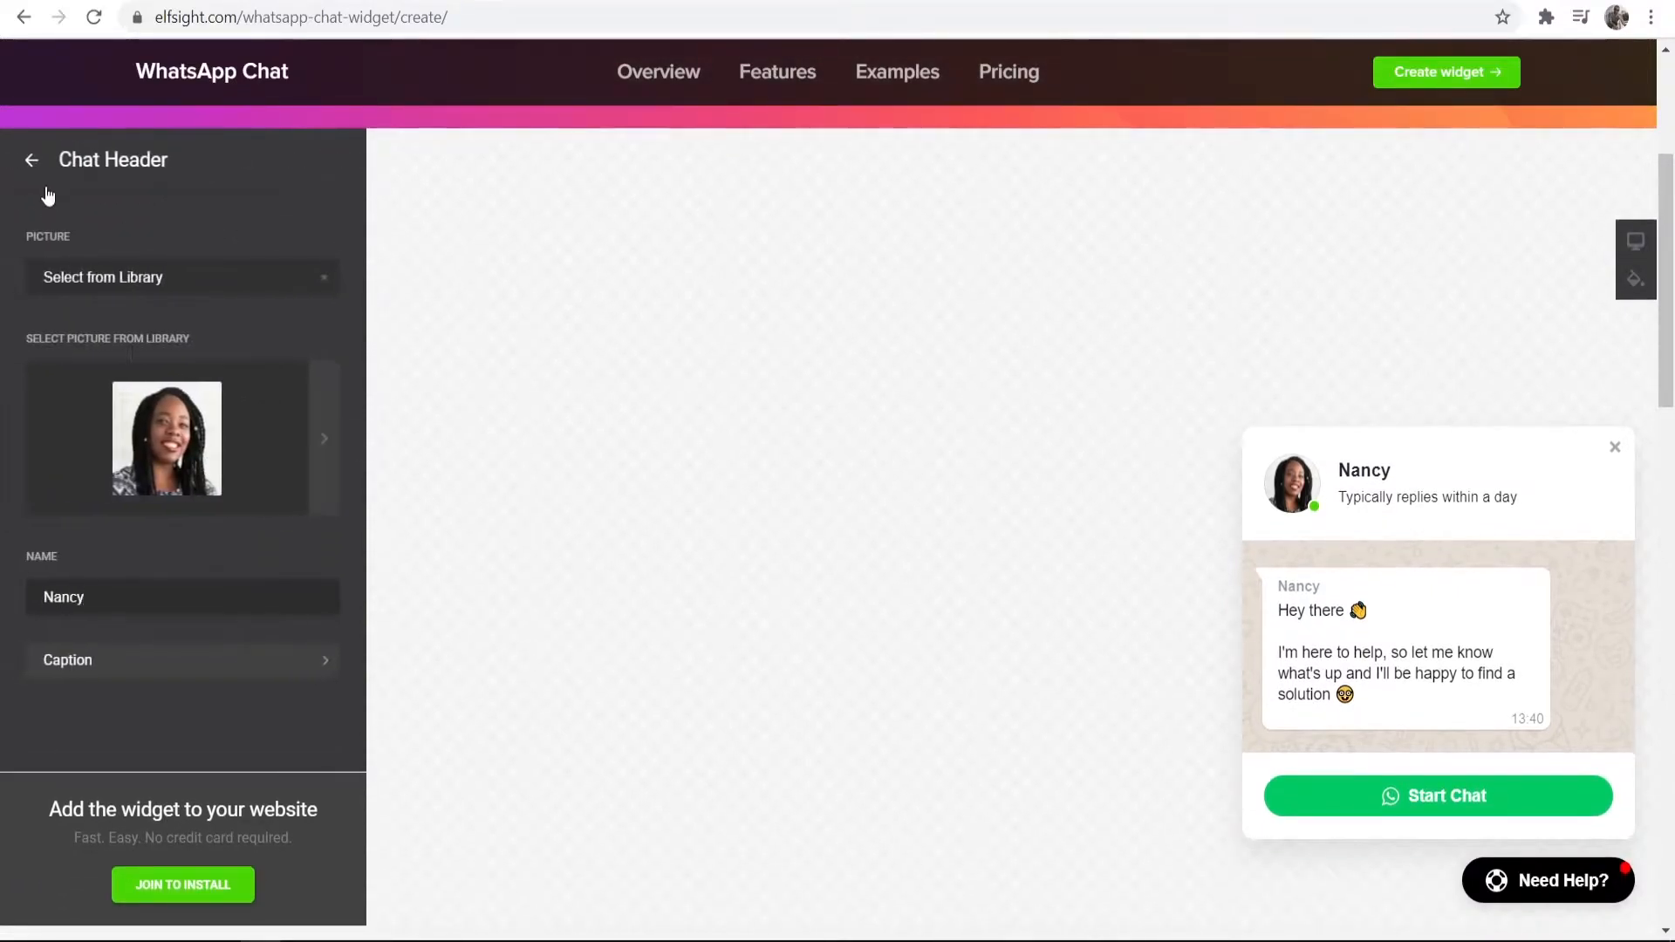
pyautogui.click(32, 161)
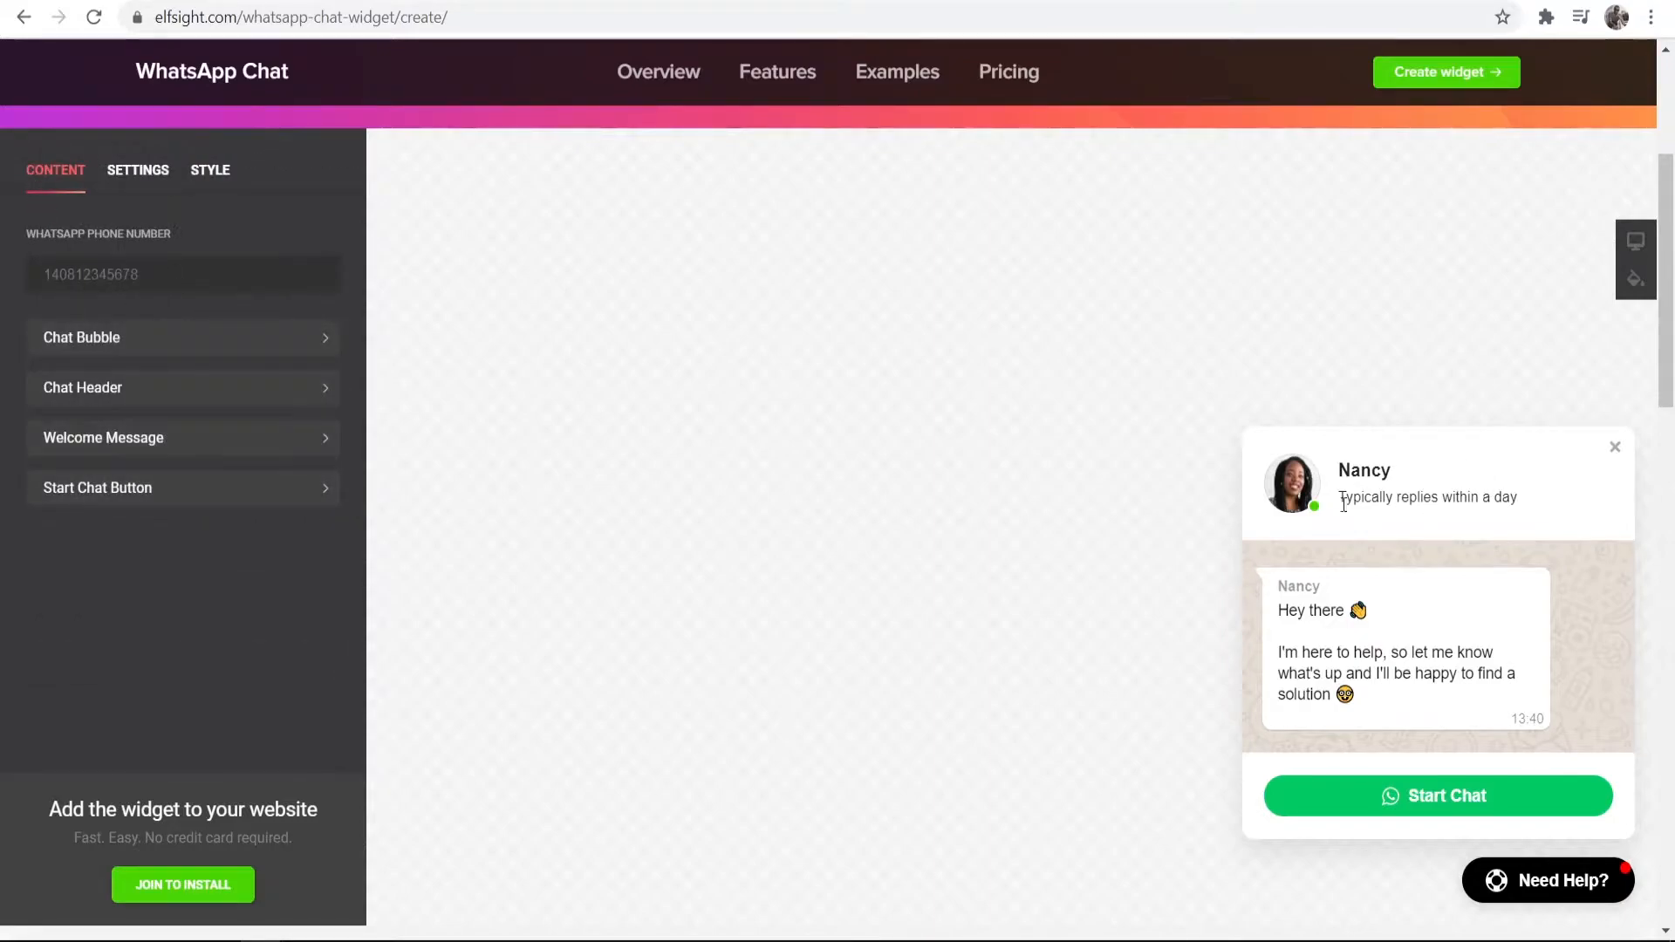
pyautogui.click(136, 179)
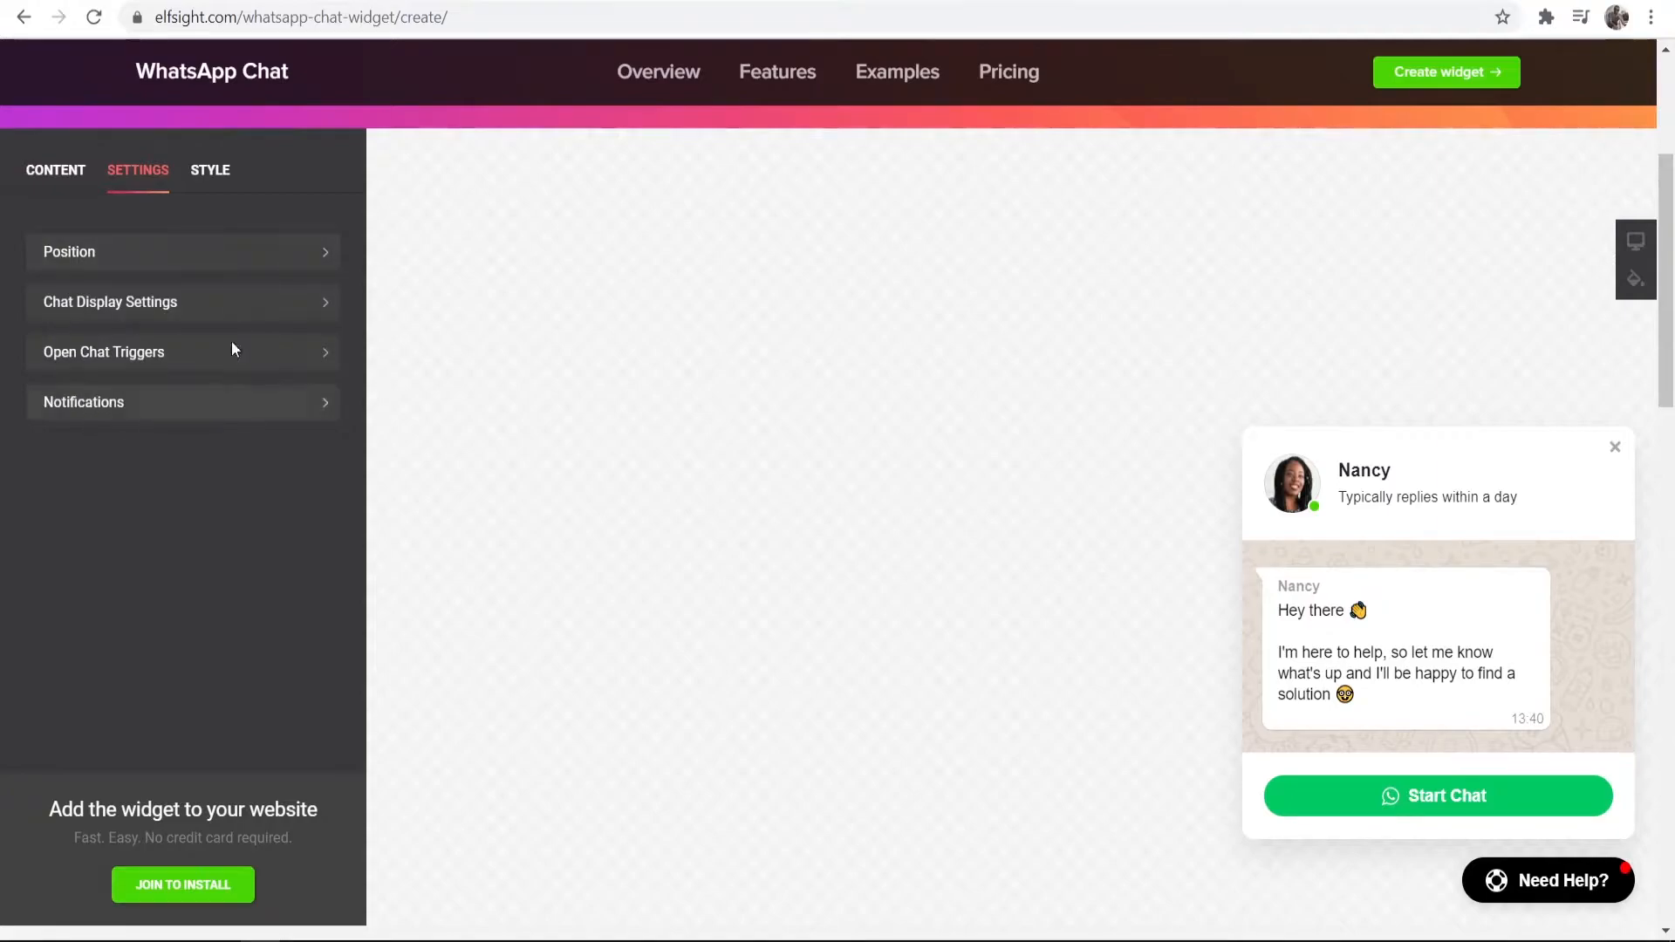
pyautogui.click(222, 187)
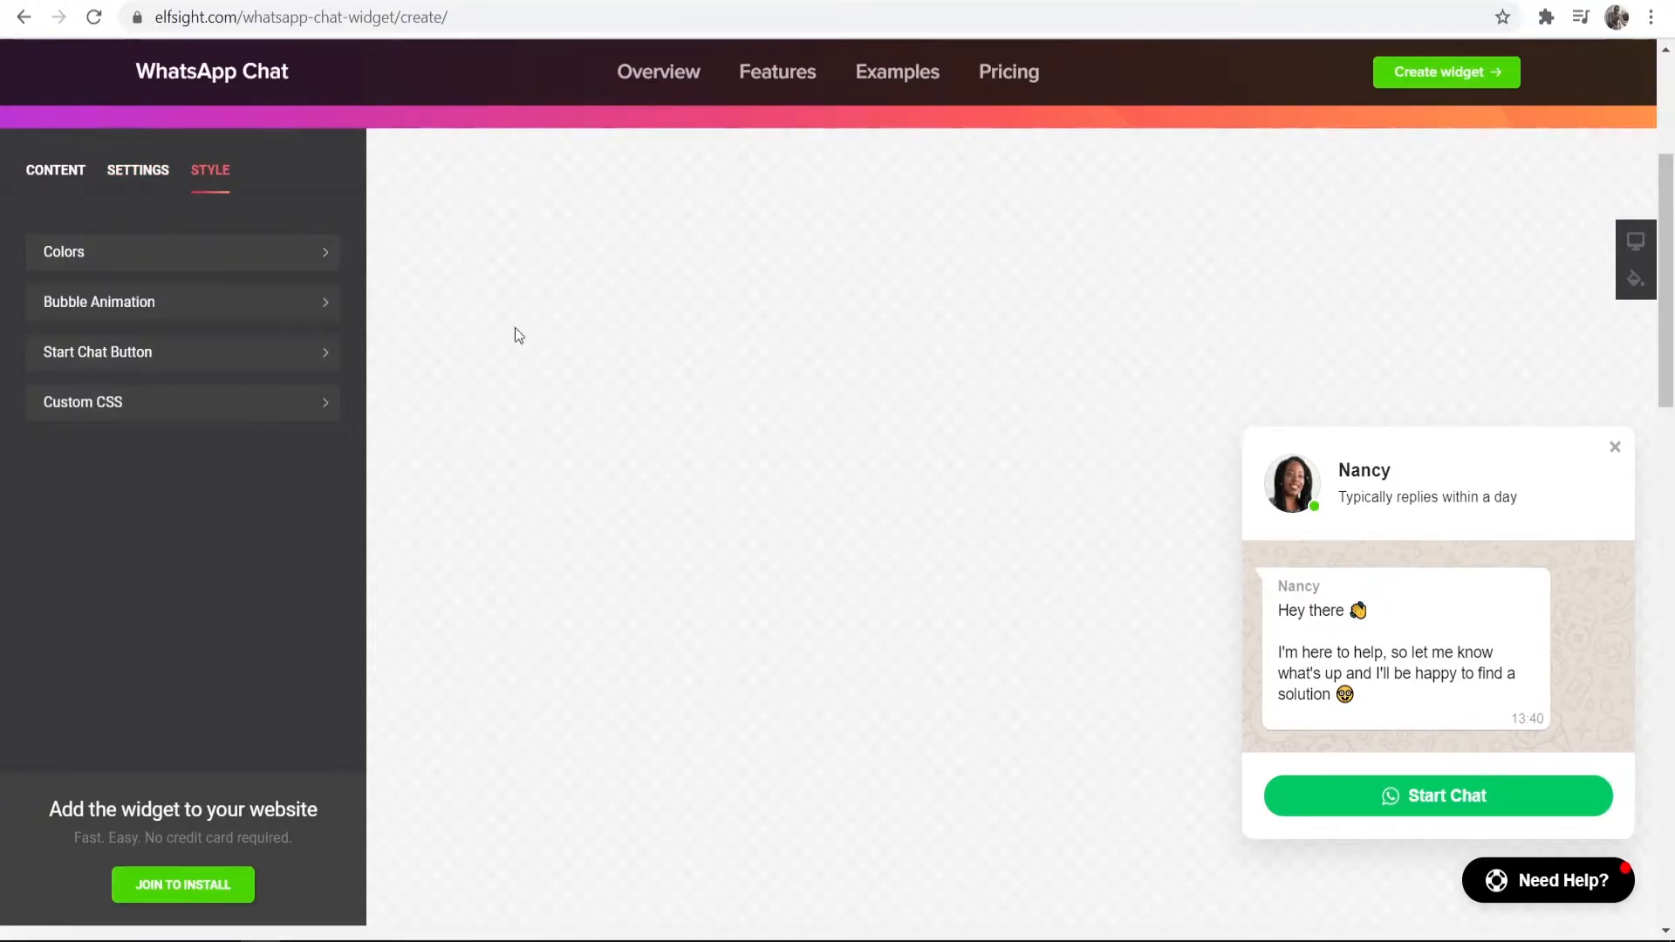
pyautogui.click(64, 187)
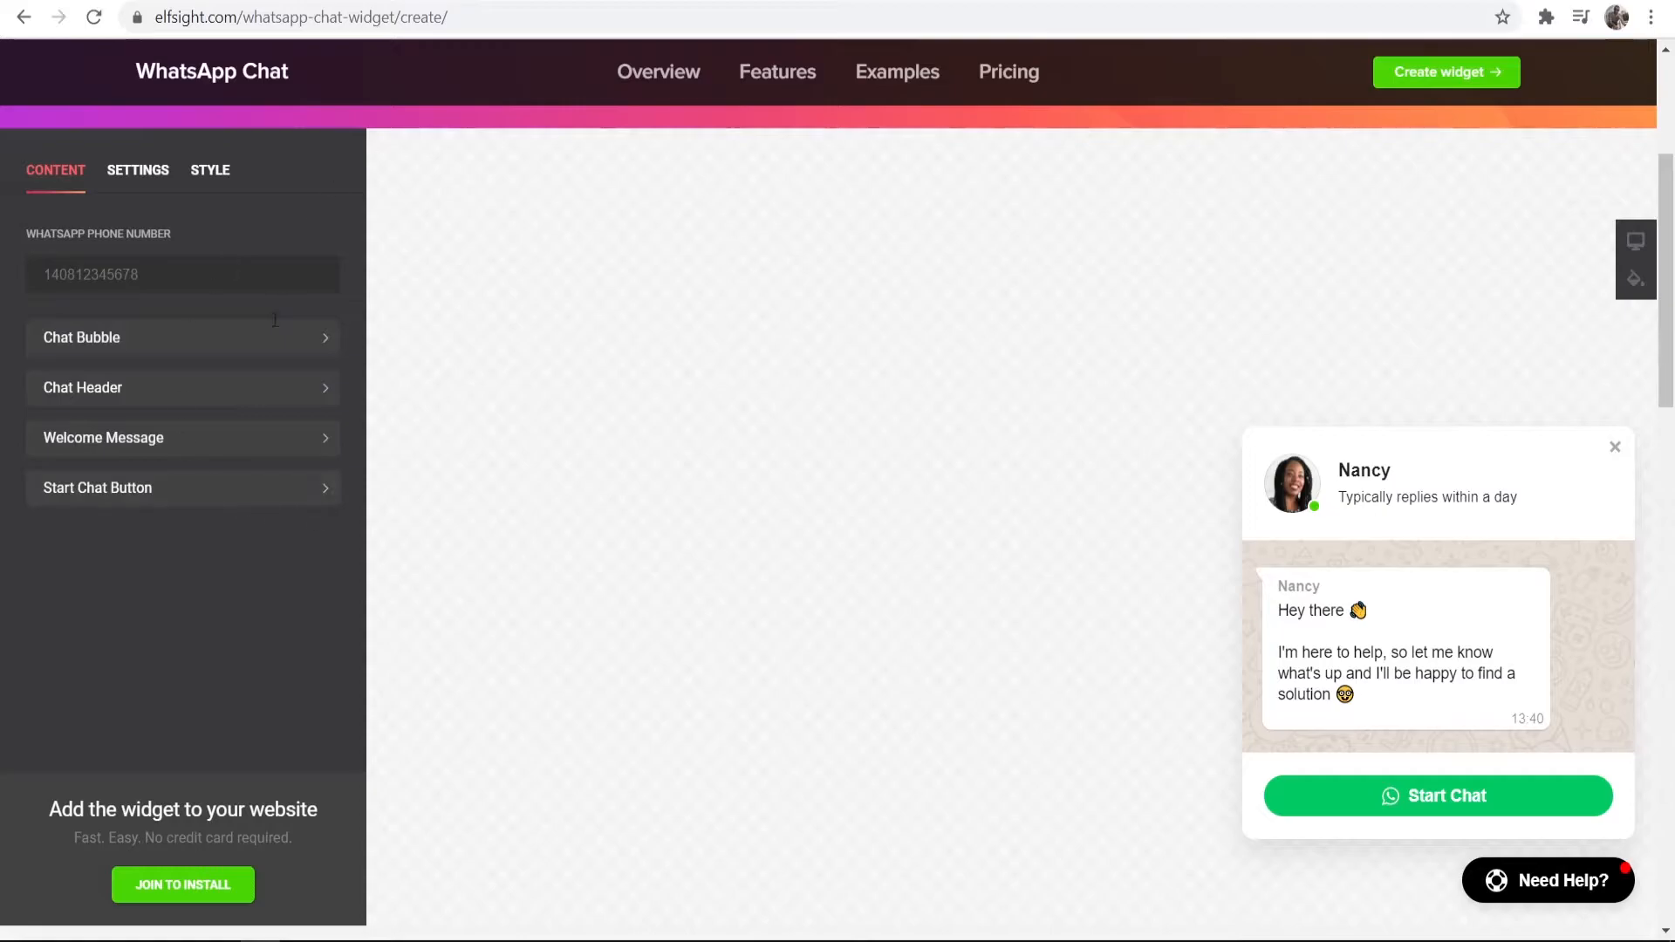
# Proceed to install the customized WhatsApp Chat widget and save it in the account
pyautogui.click(155, 882)
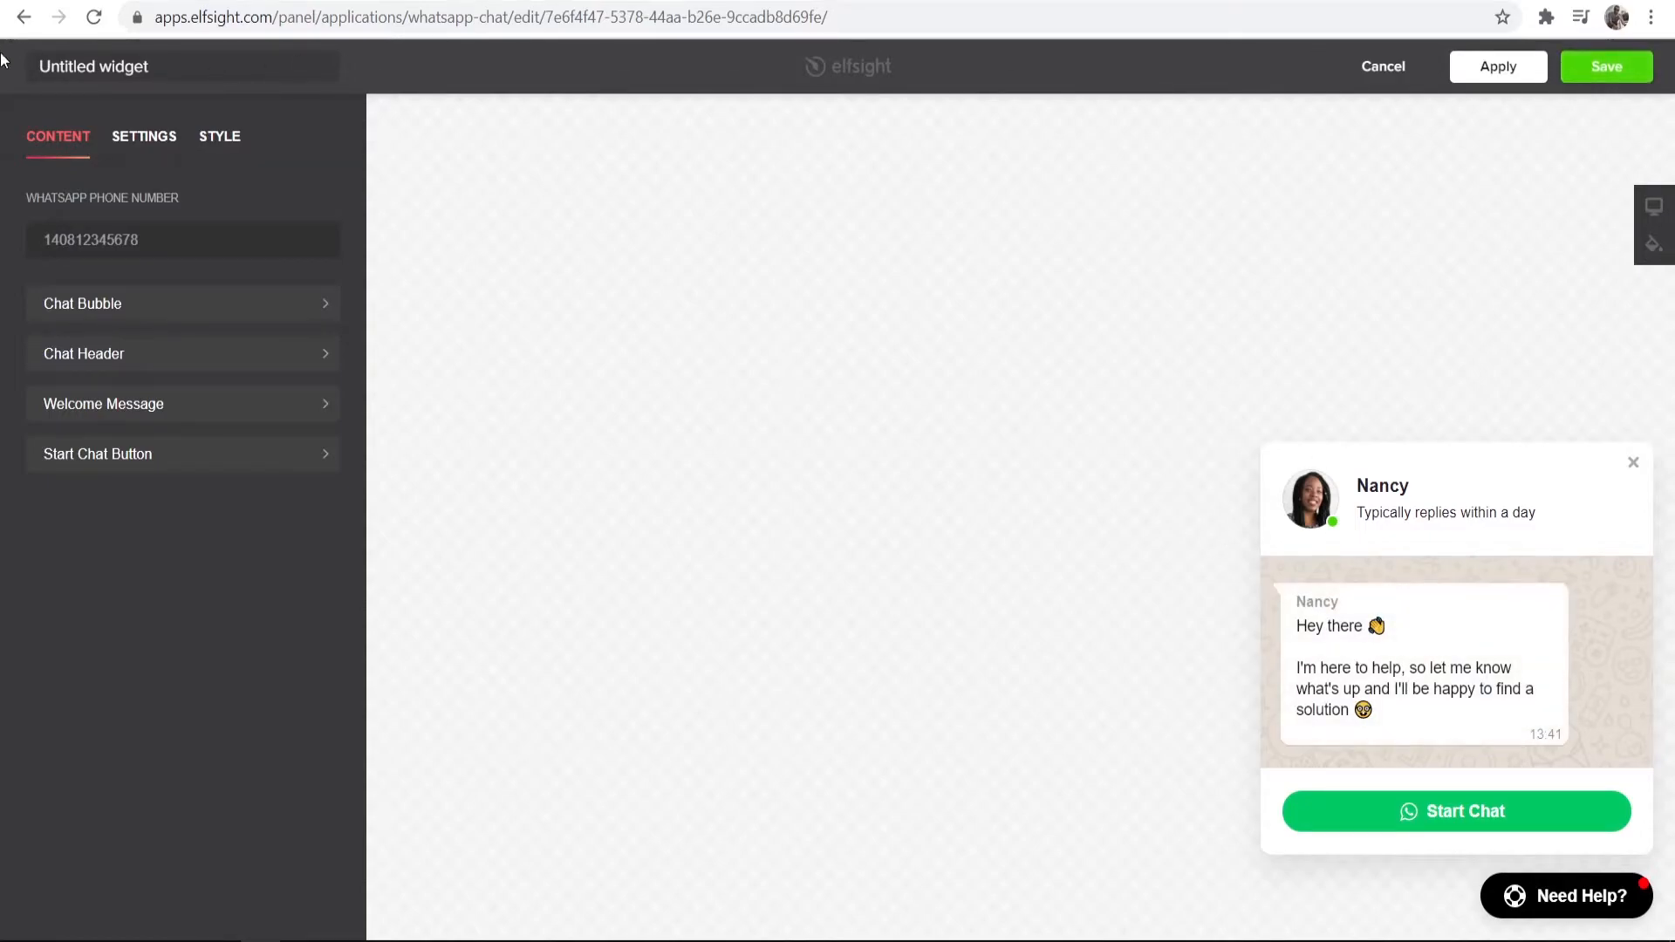
pyautogui.click(1643, 72)
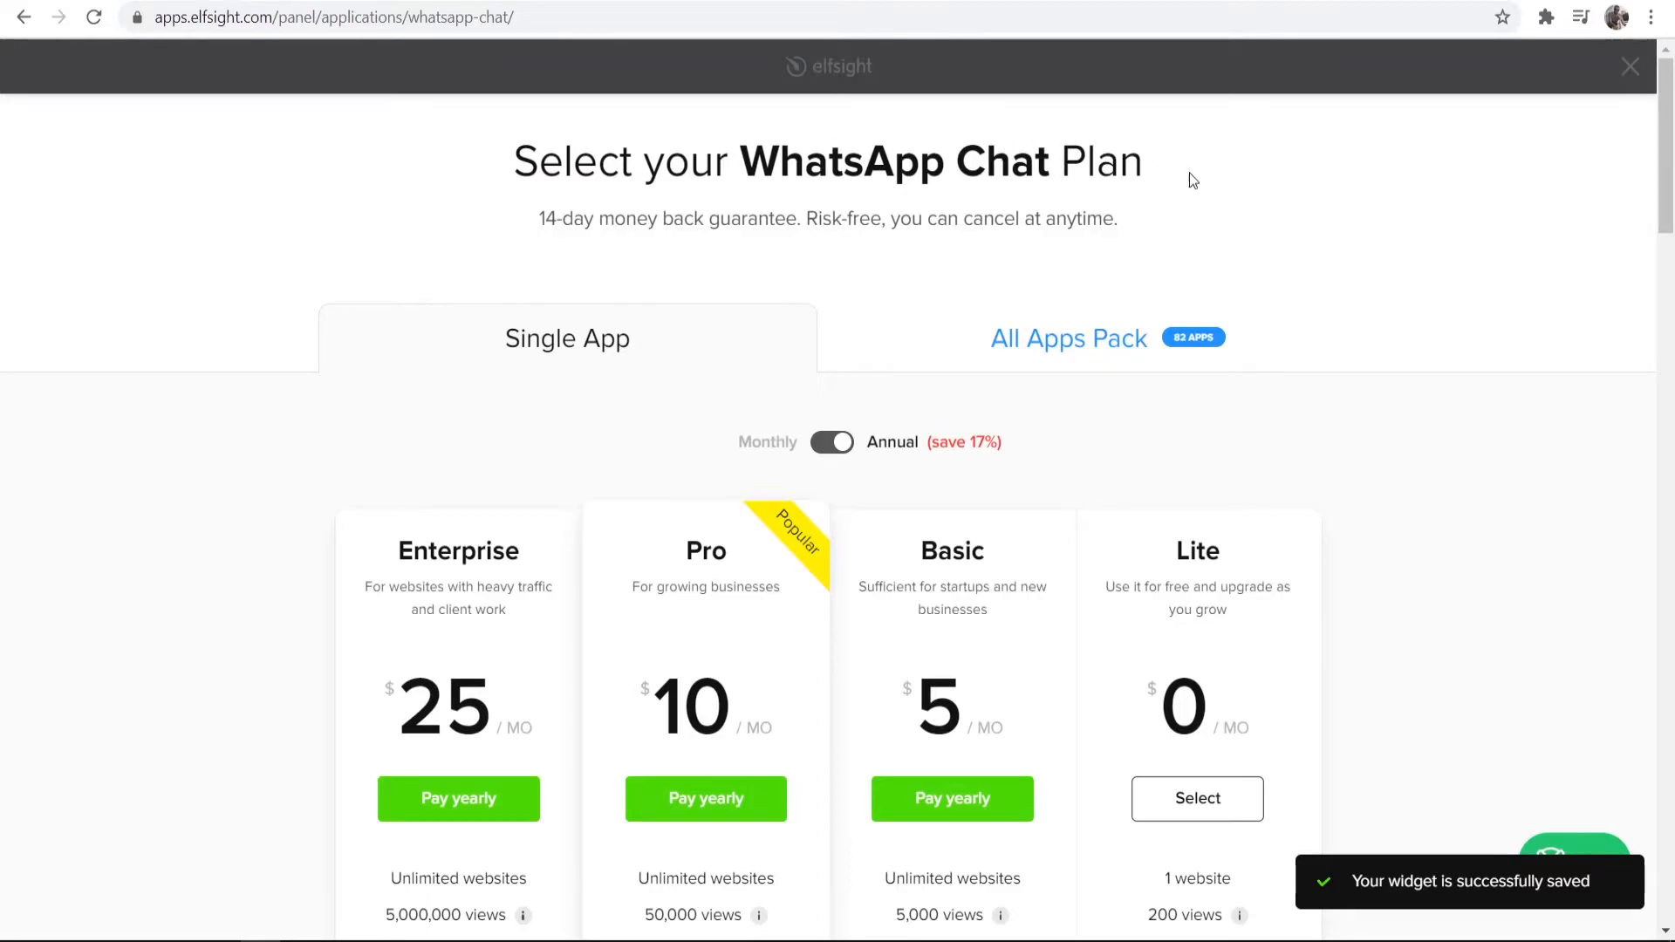
# Select the free Lite plan for WhatsApp Chat and copy the widget's installation code
pyautogui.scroll(-5, 1174, 178)
pyautogui.scroll(1, 1249, 236)
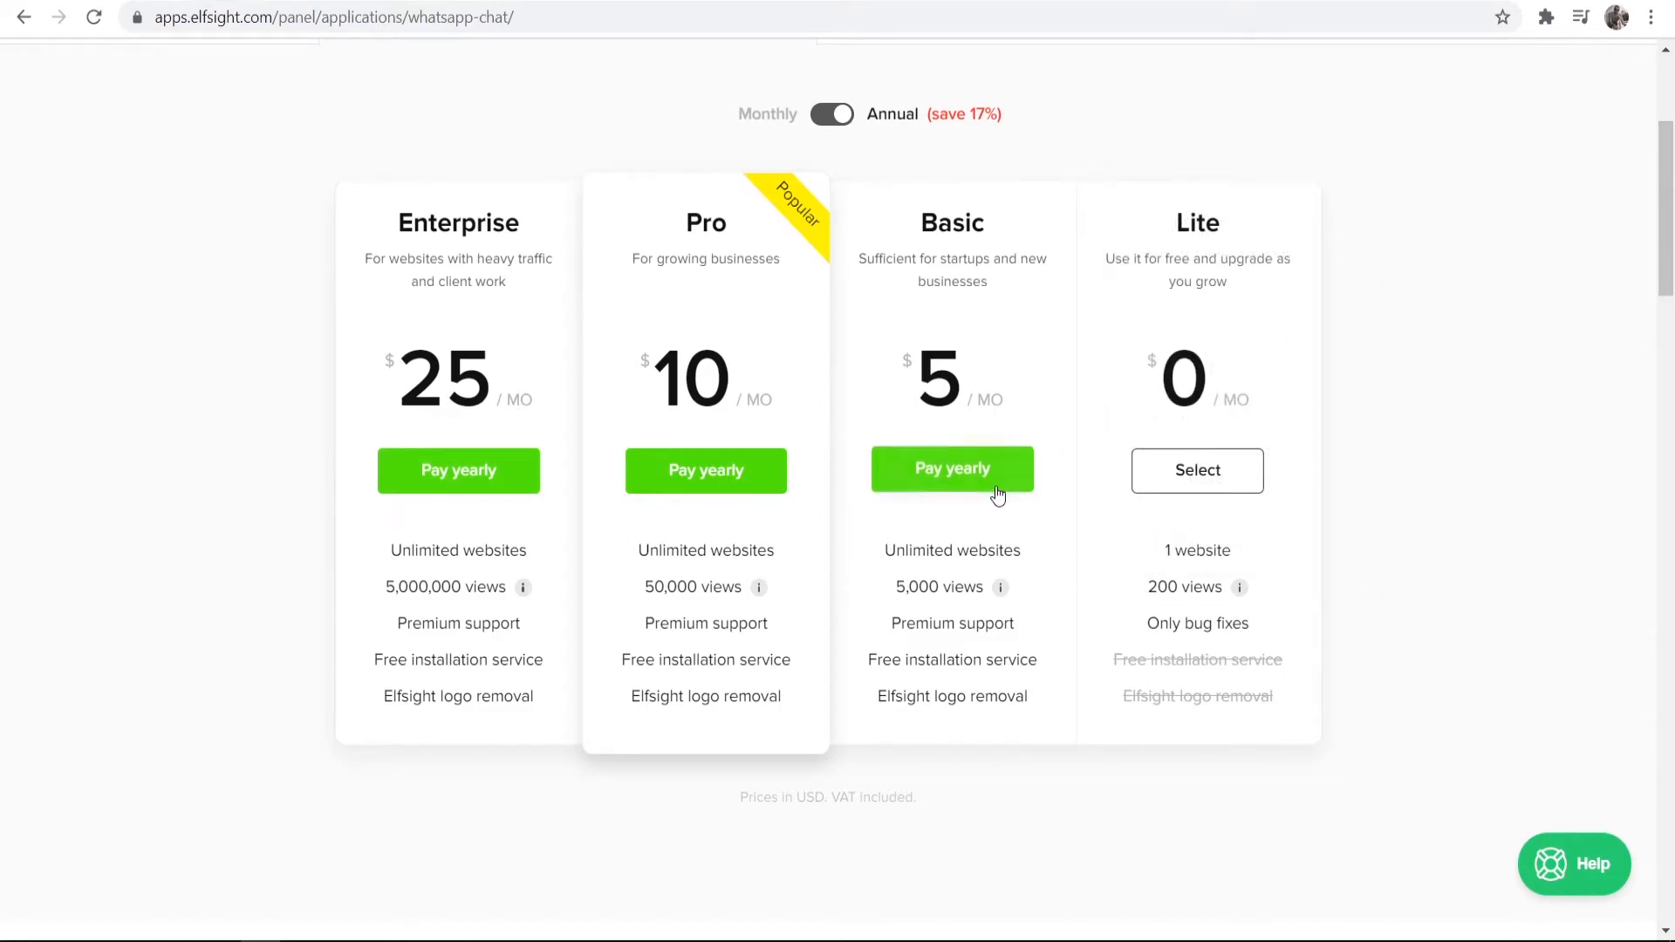
pyautogui.click(1201, 471)
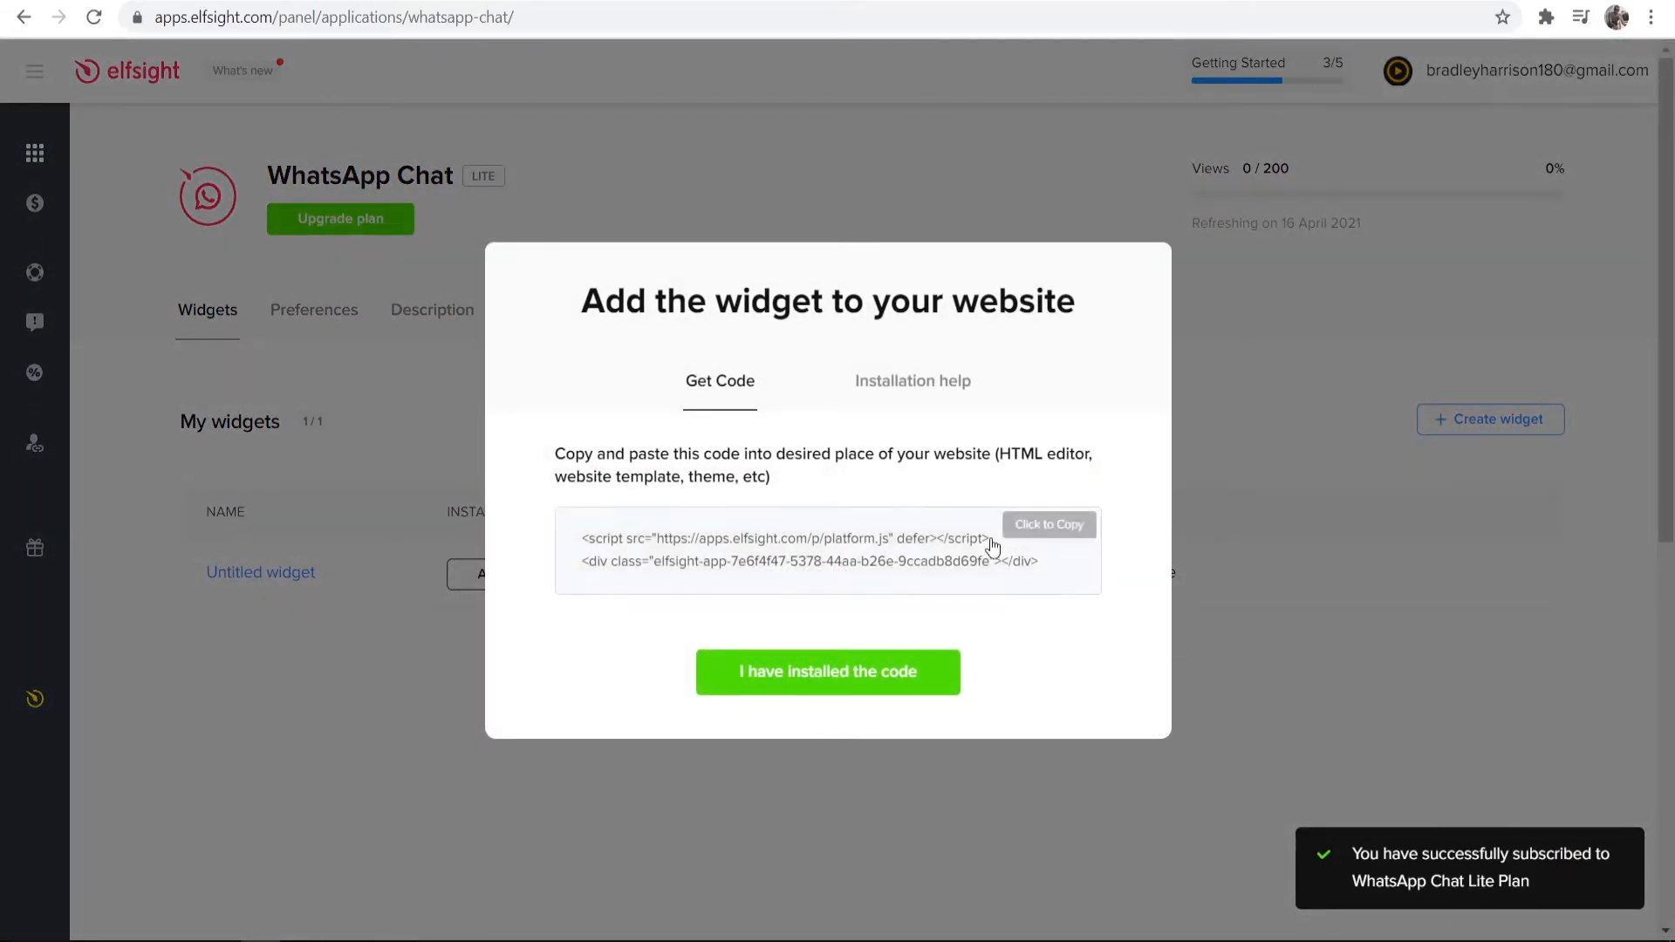
pyautogui.click(896, 563)
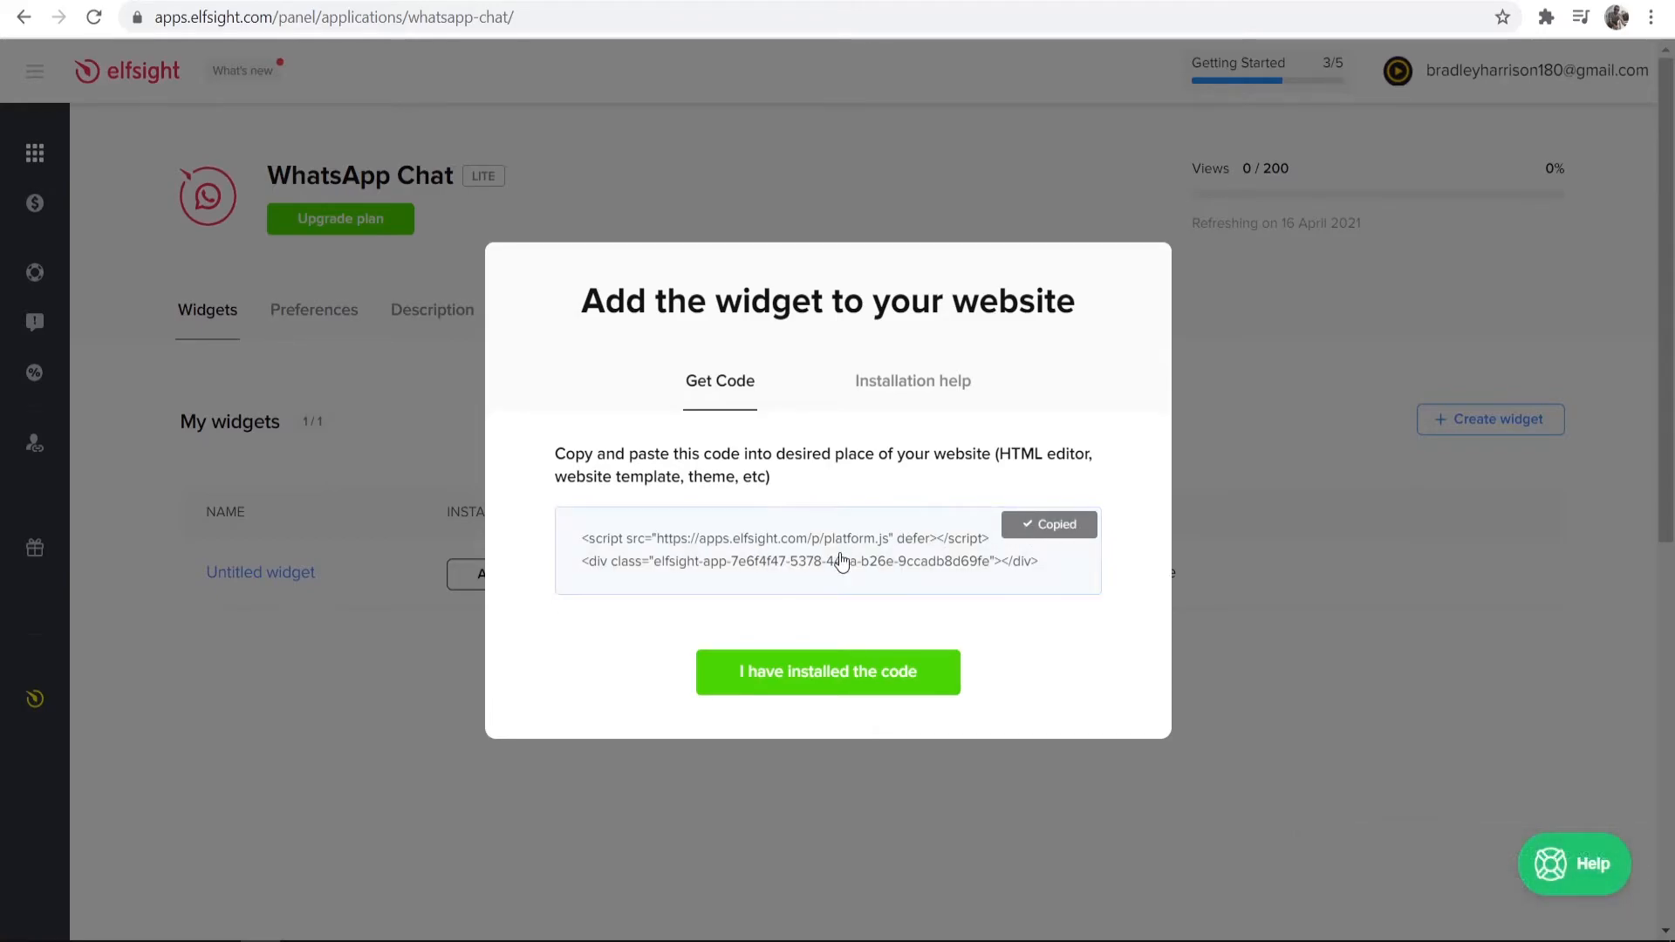
# Switch to the Wix editor and add an Embed a Widget element to the Home page
pyautogui.click(436, 2)
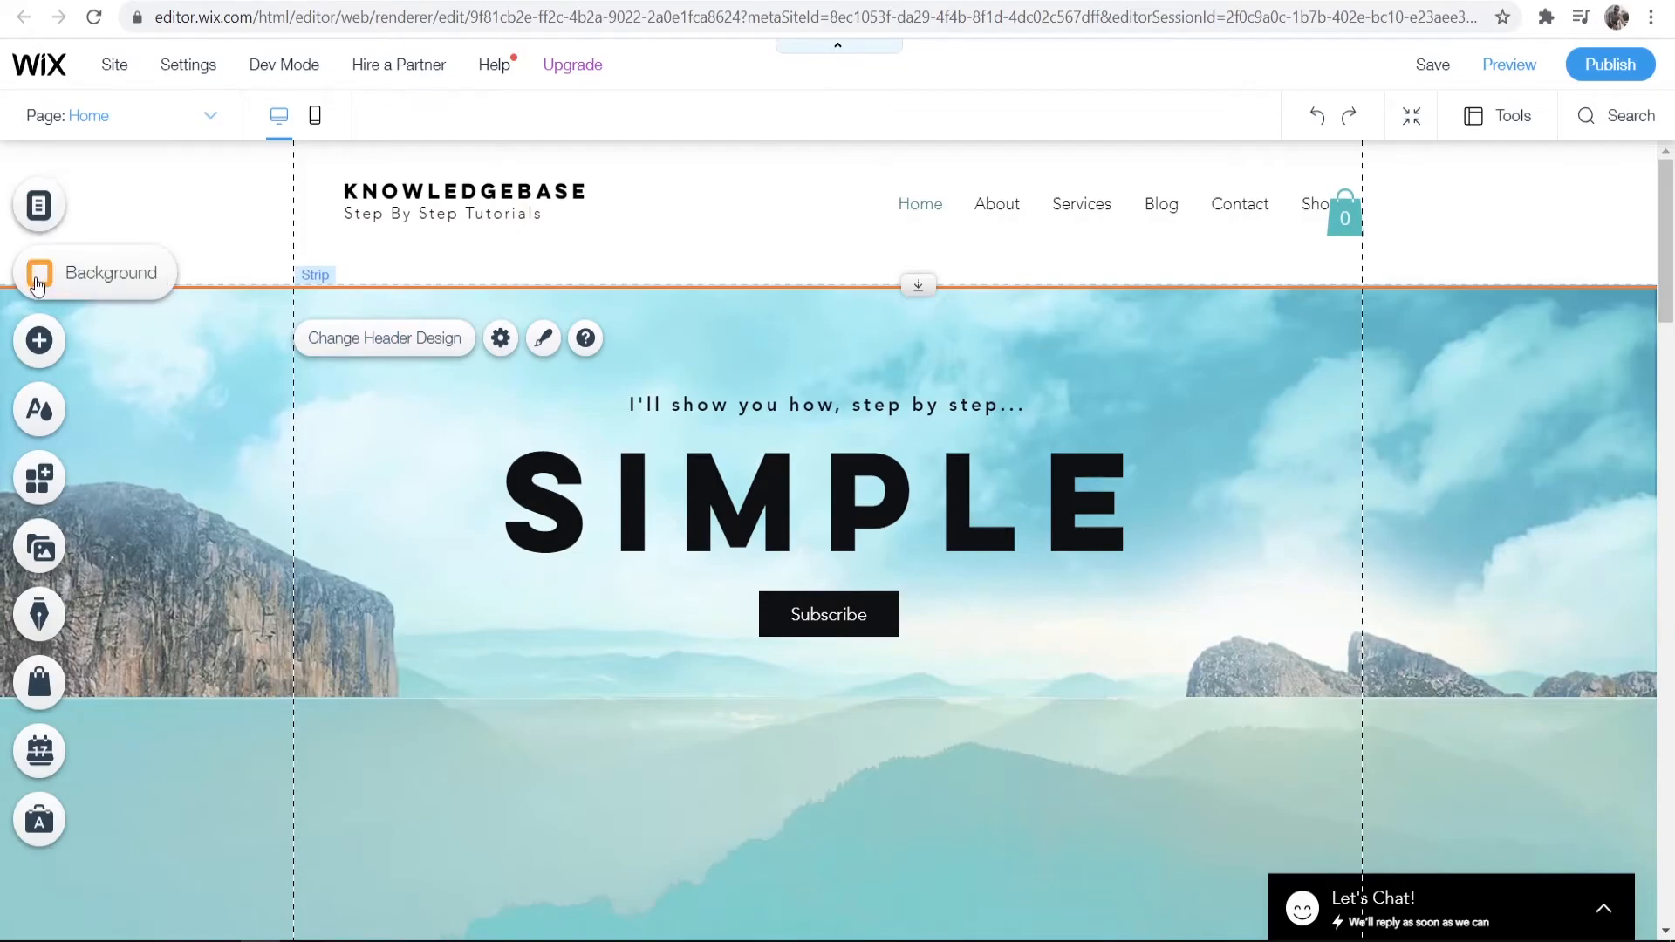
pyautogui.click(40, 342)
pyautogui.click(131, 531)
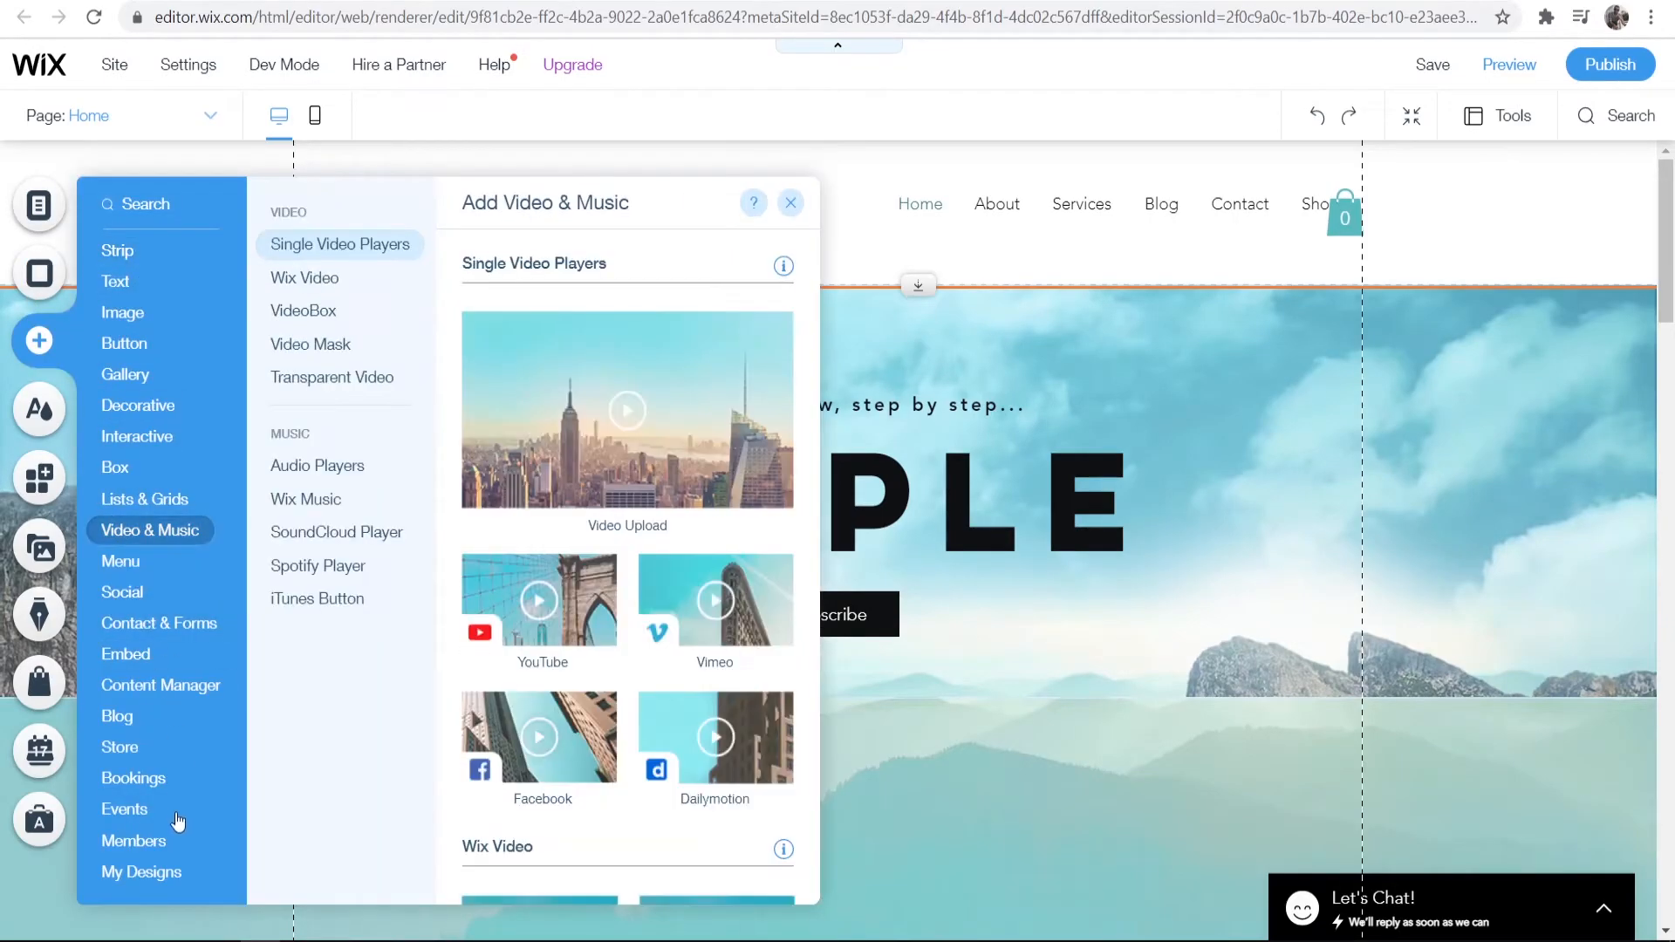
pyautogui.click(126, 654)
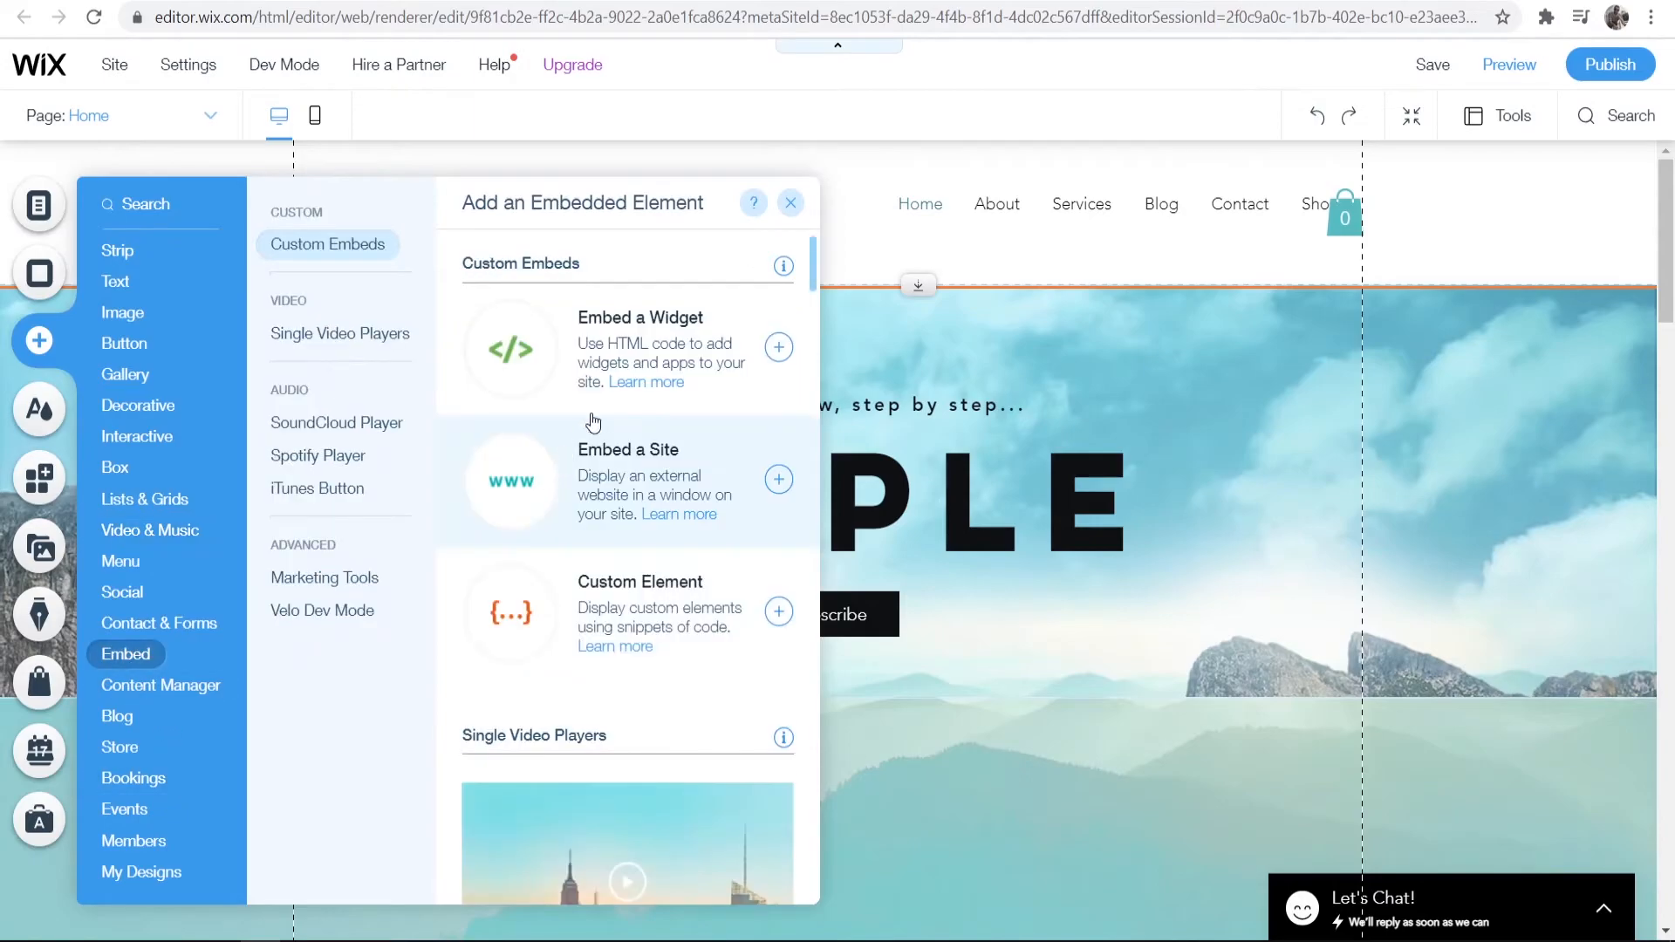
pyautogui.click(595, 345)
# Place the HTML element in the strip below the Subscribe section and enlarge it
pyautogui.moveTo(894, 531); pyautogui.dragTo(1262, 466)
pyautogui.scroll(-3, 1240, 417)
pyautogui.moveTo(1197, 234); pyautogui.dragTo(437, 591)
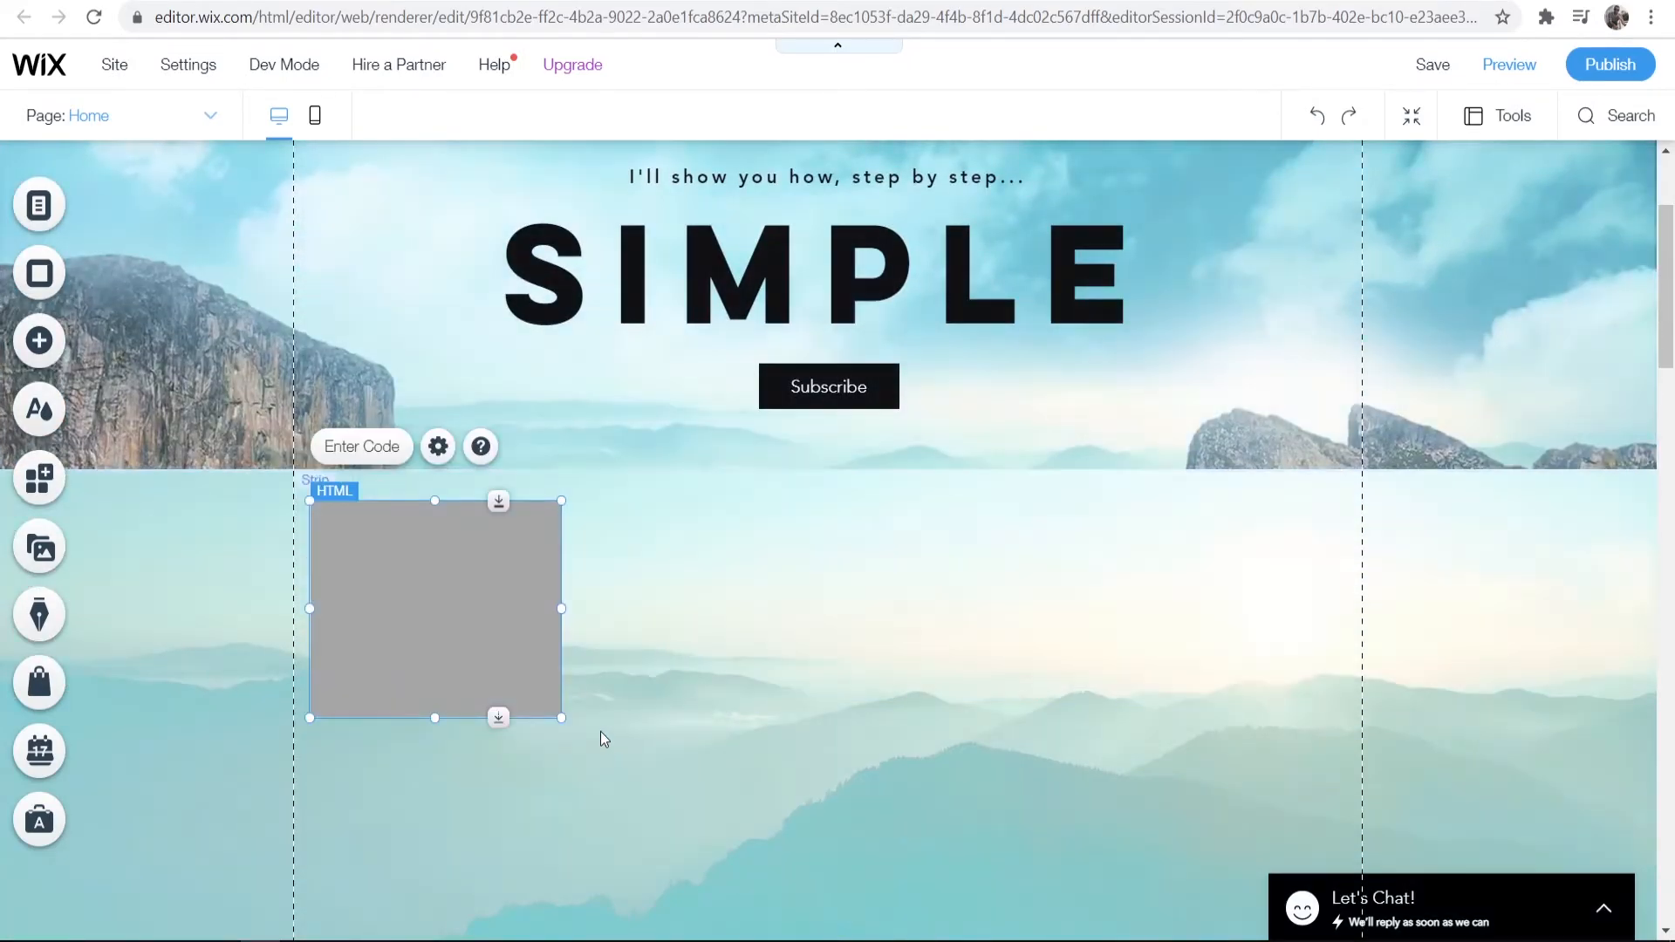
pyautogui.moveTo(719, 759); pyautogui.dragTo(877, 817)
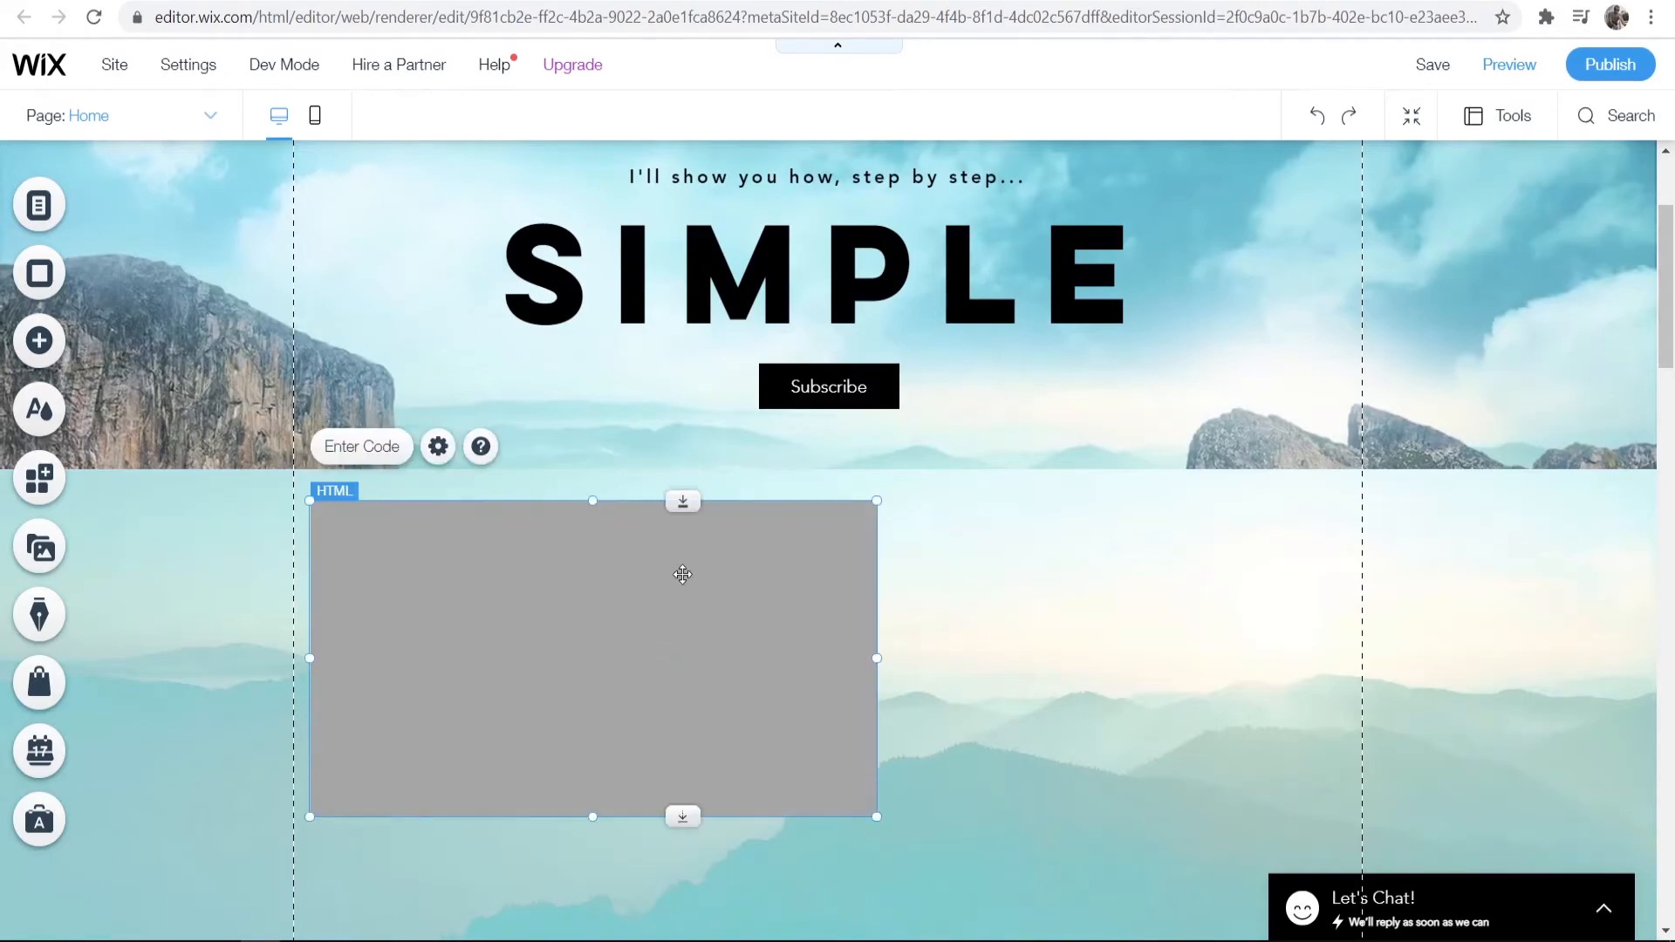
# Paste the copied Elfsight widget code into the HTML element's code settings, update it and close the settings
pyautogui.click(373, 460)
pyautogui.moveTo(1137, 505); pyautogui.dragTo(954, 471)
pyautogui.press('BackSpace')
pyautogui.rightClick(1018, 508)
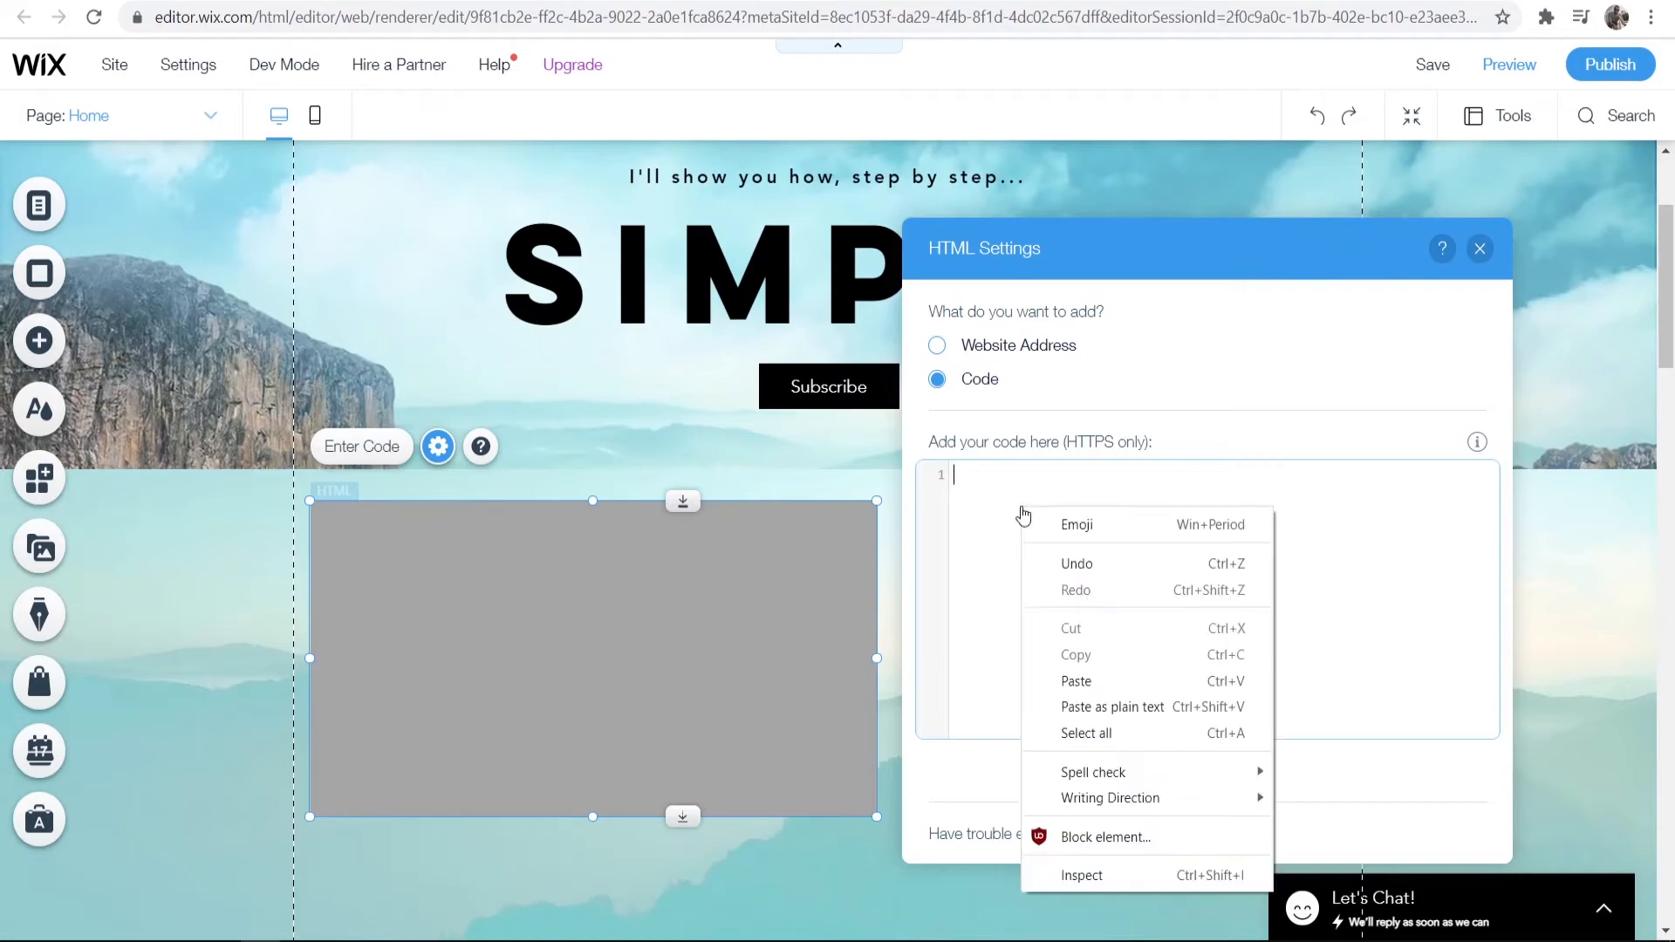
pyautogui.click(1080, 679)
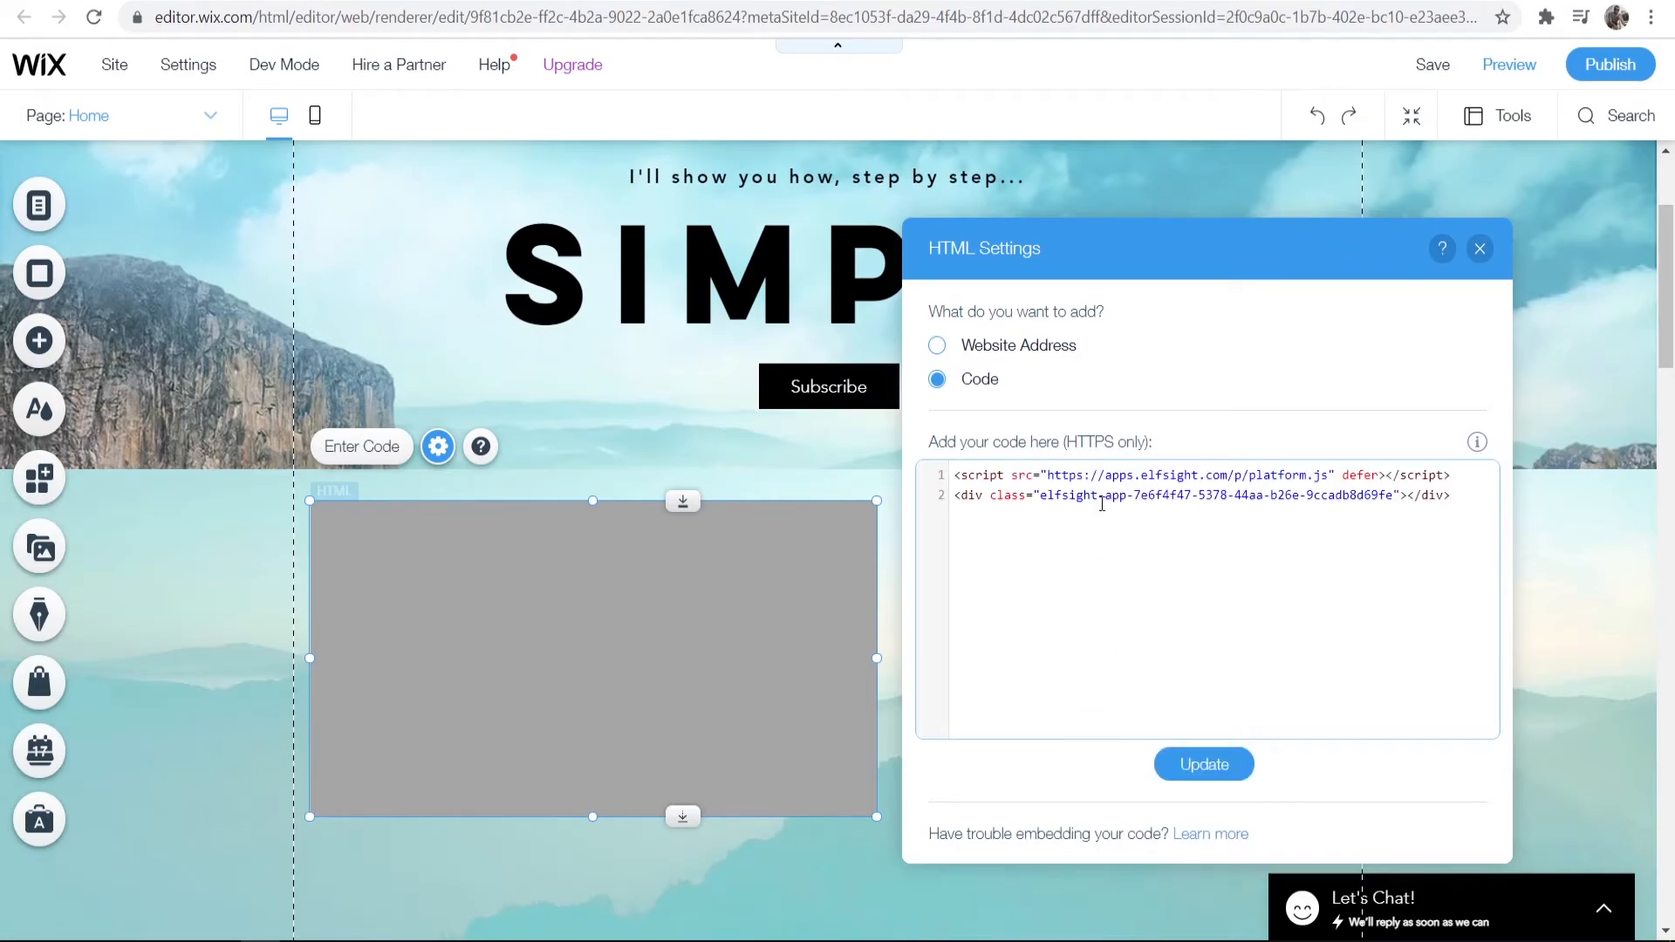
pyautogui.click(1202, 771)
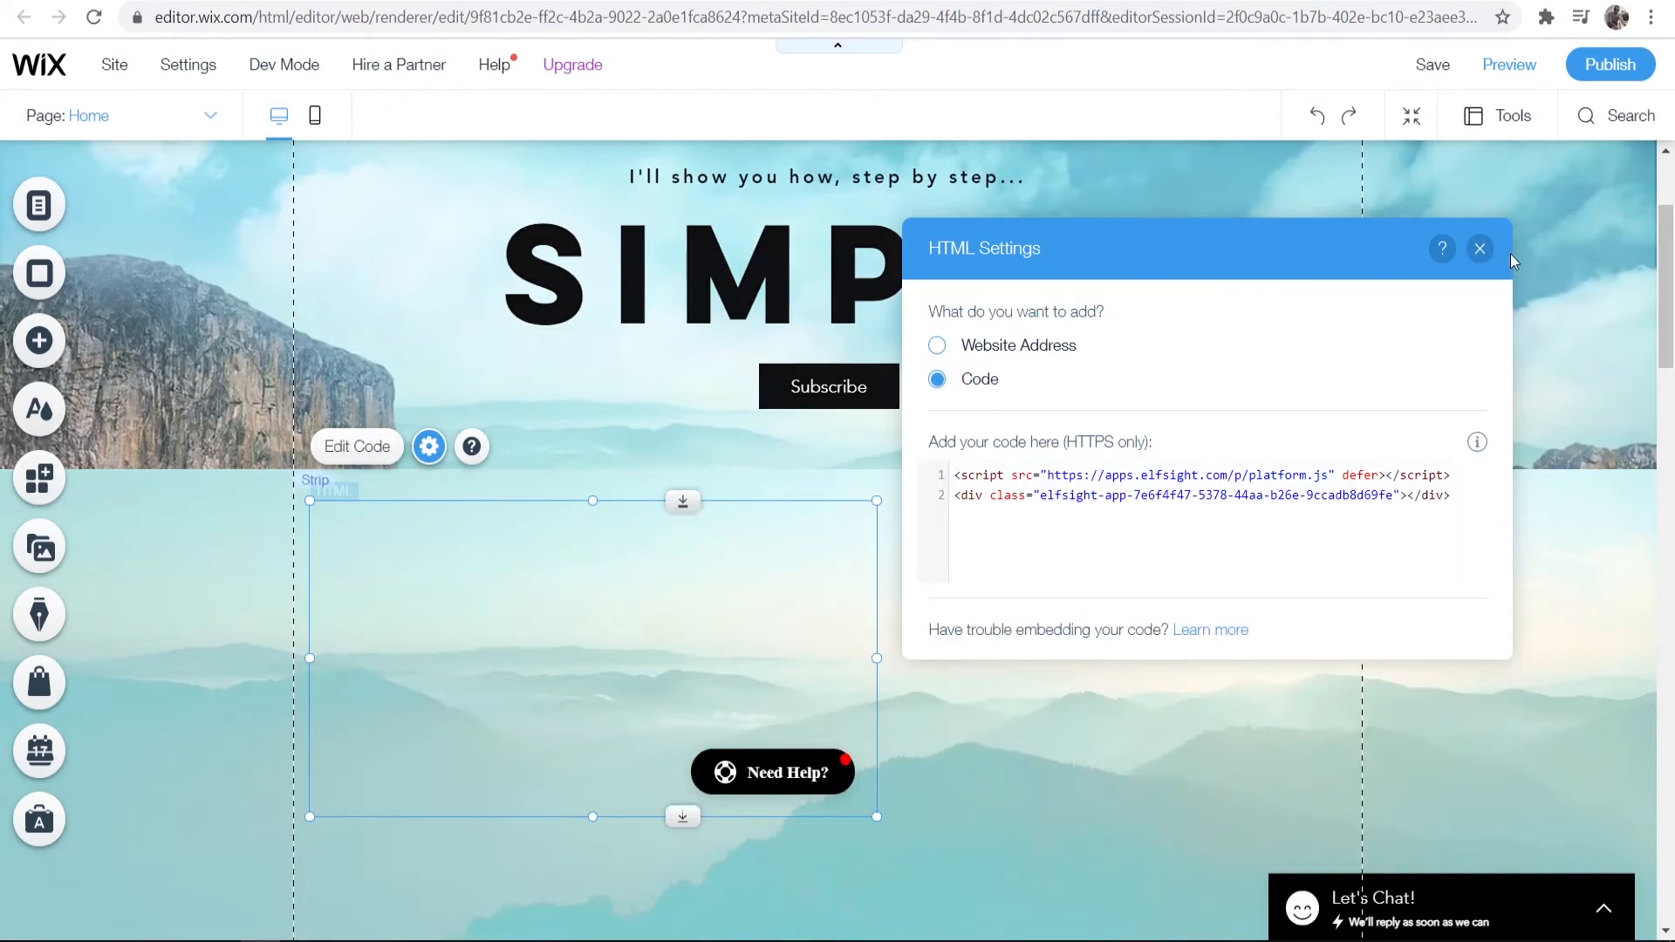
pyautogui.click(1480, 248)
# Move the embedded chat element to the right half of its strip and preview the site
pyautogui.moveTo(730, 751); pyautogui.dragTo(1183, 599)
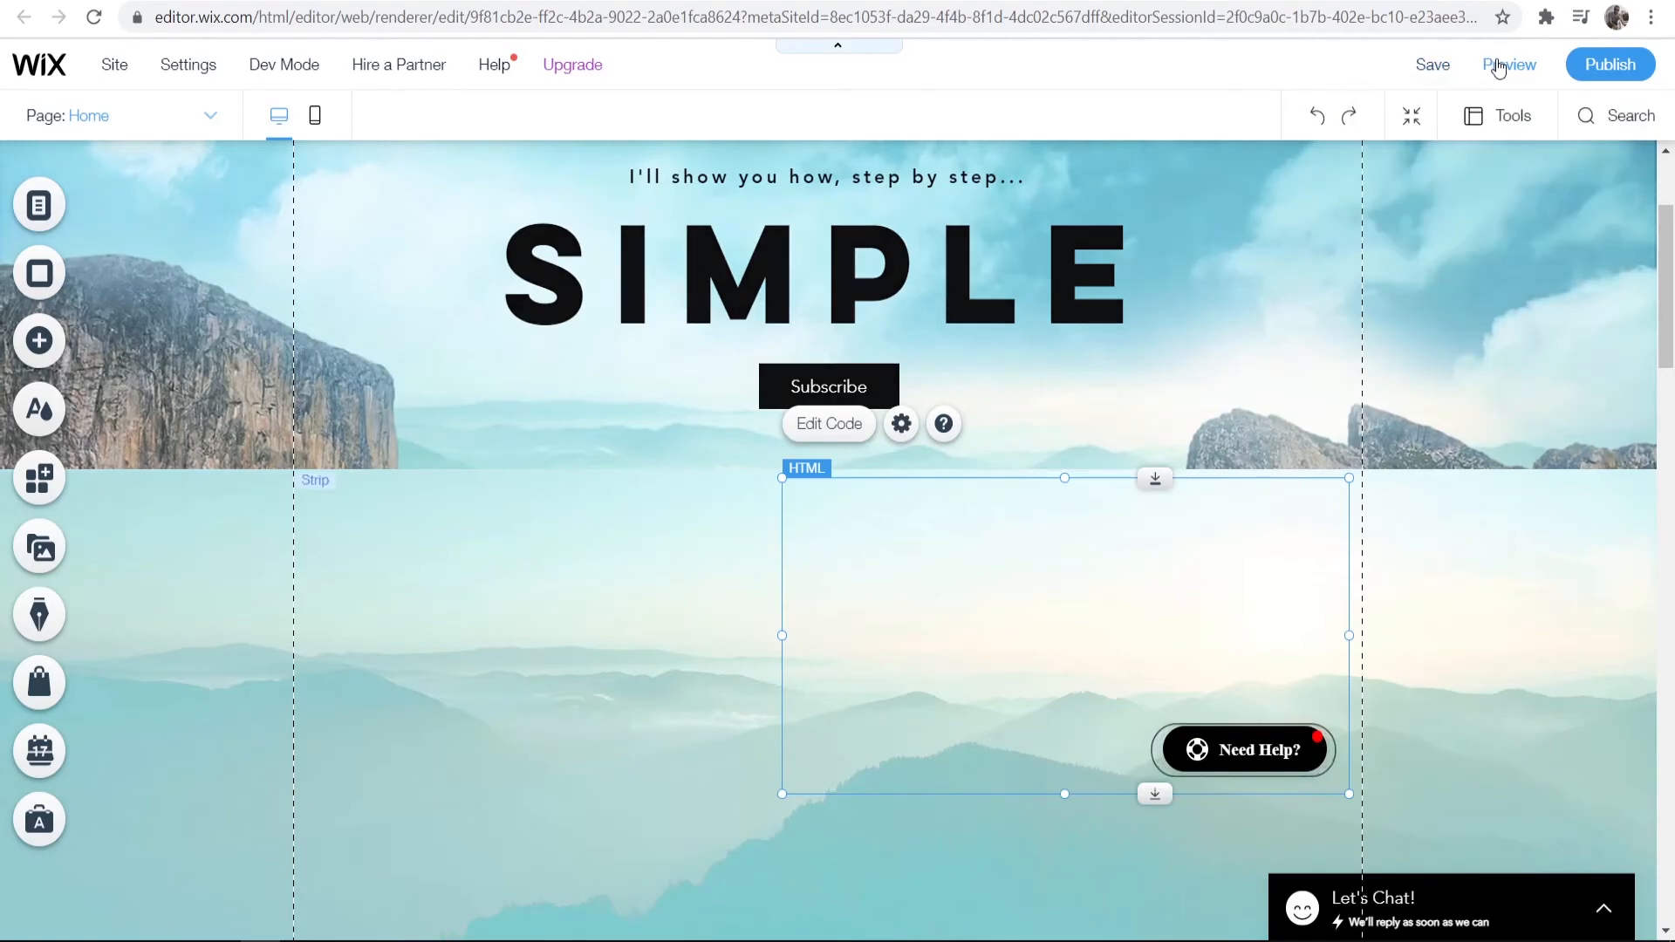
pyautogui.click(1507, 69)
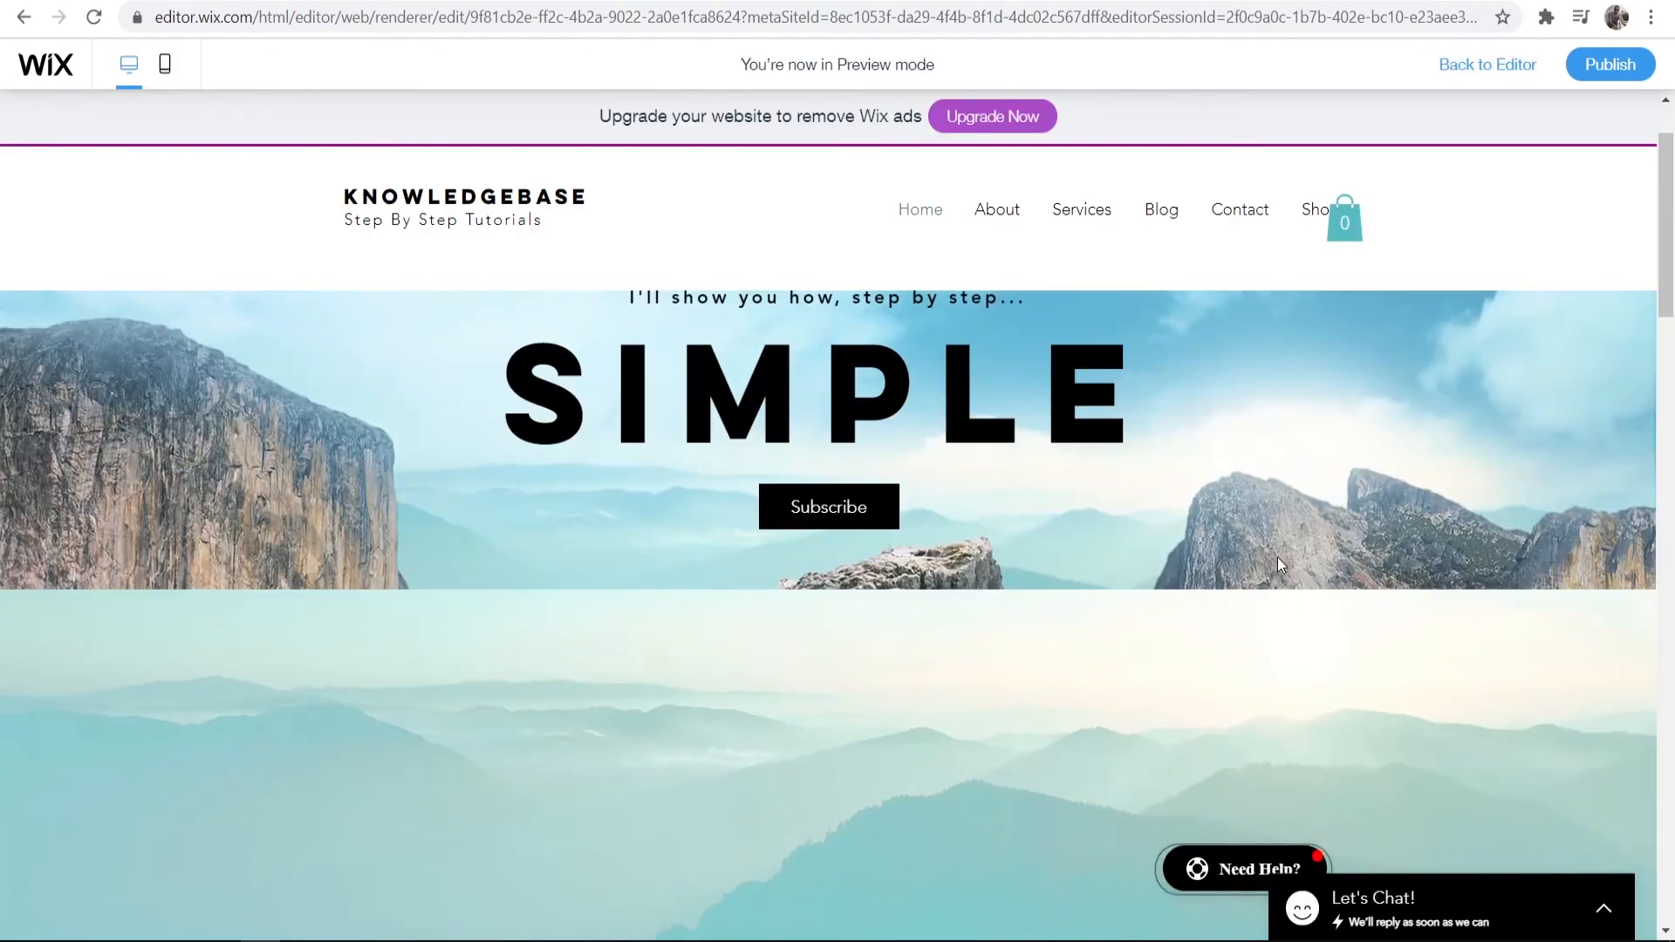
# Open the Need Help? chat bubble in the site preview and try its Start Chat button
pyautogui.click(1213, 636)
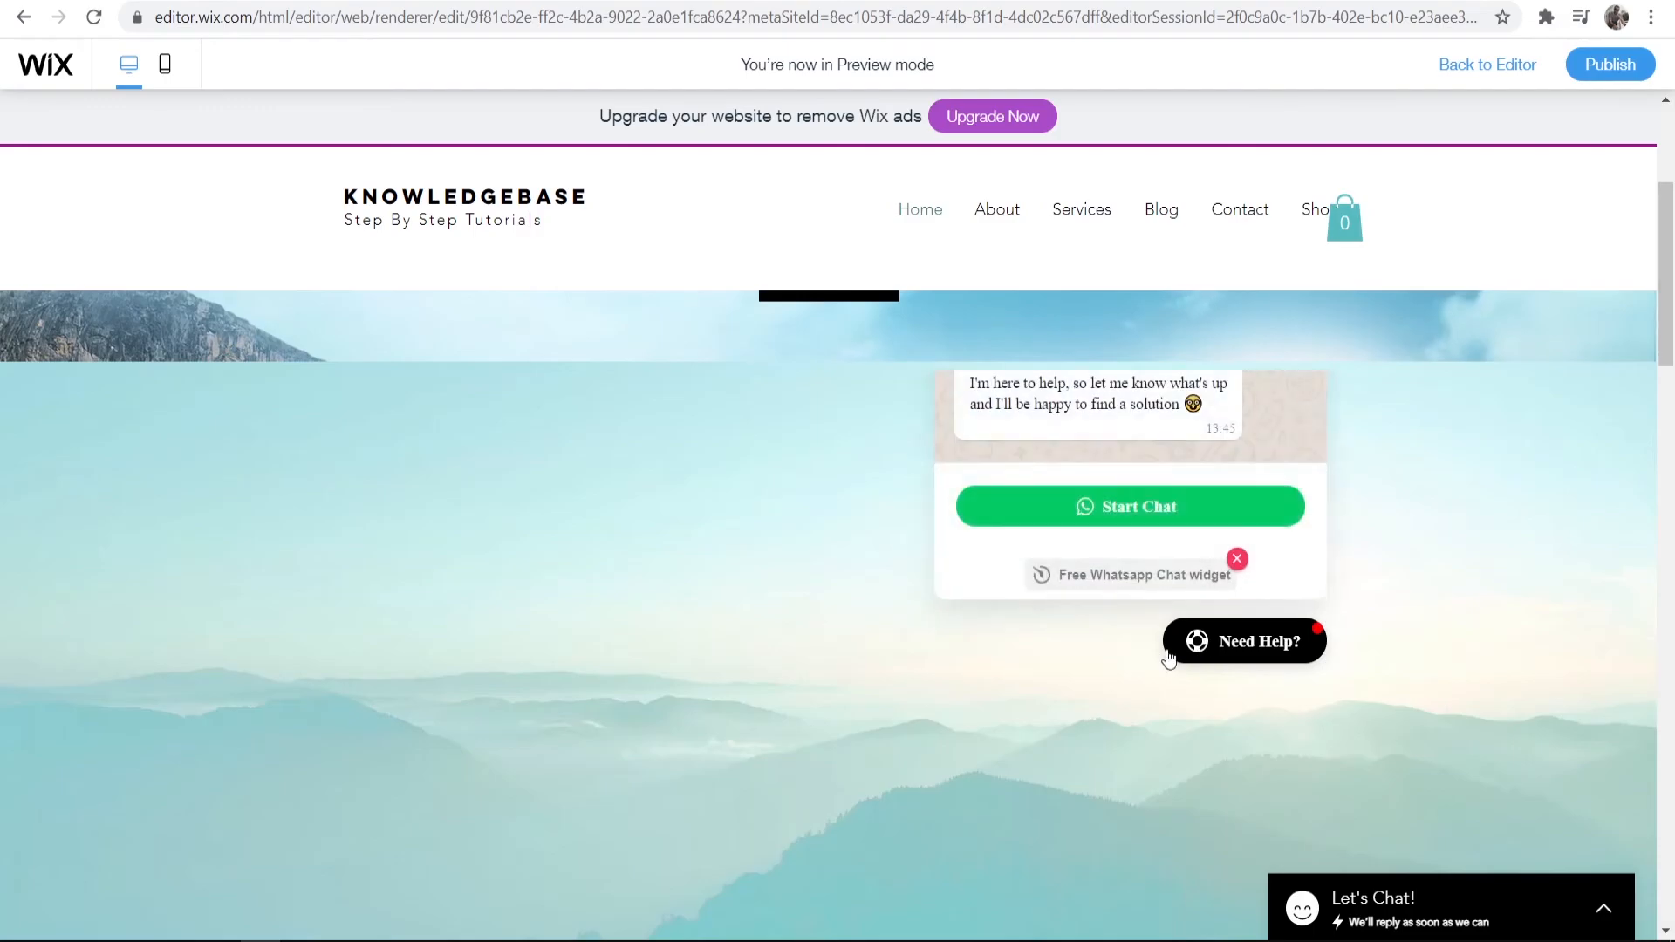
pyautogui.scroll(1, 1161, 541)
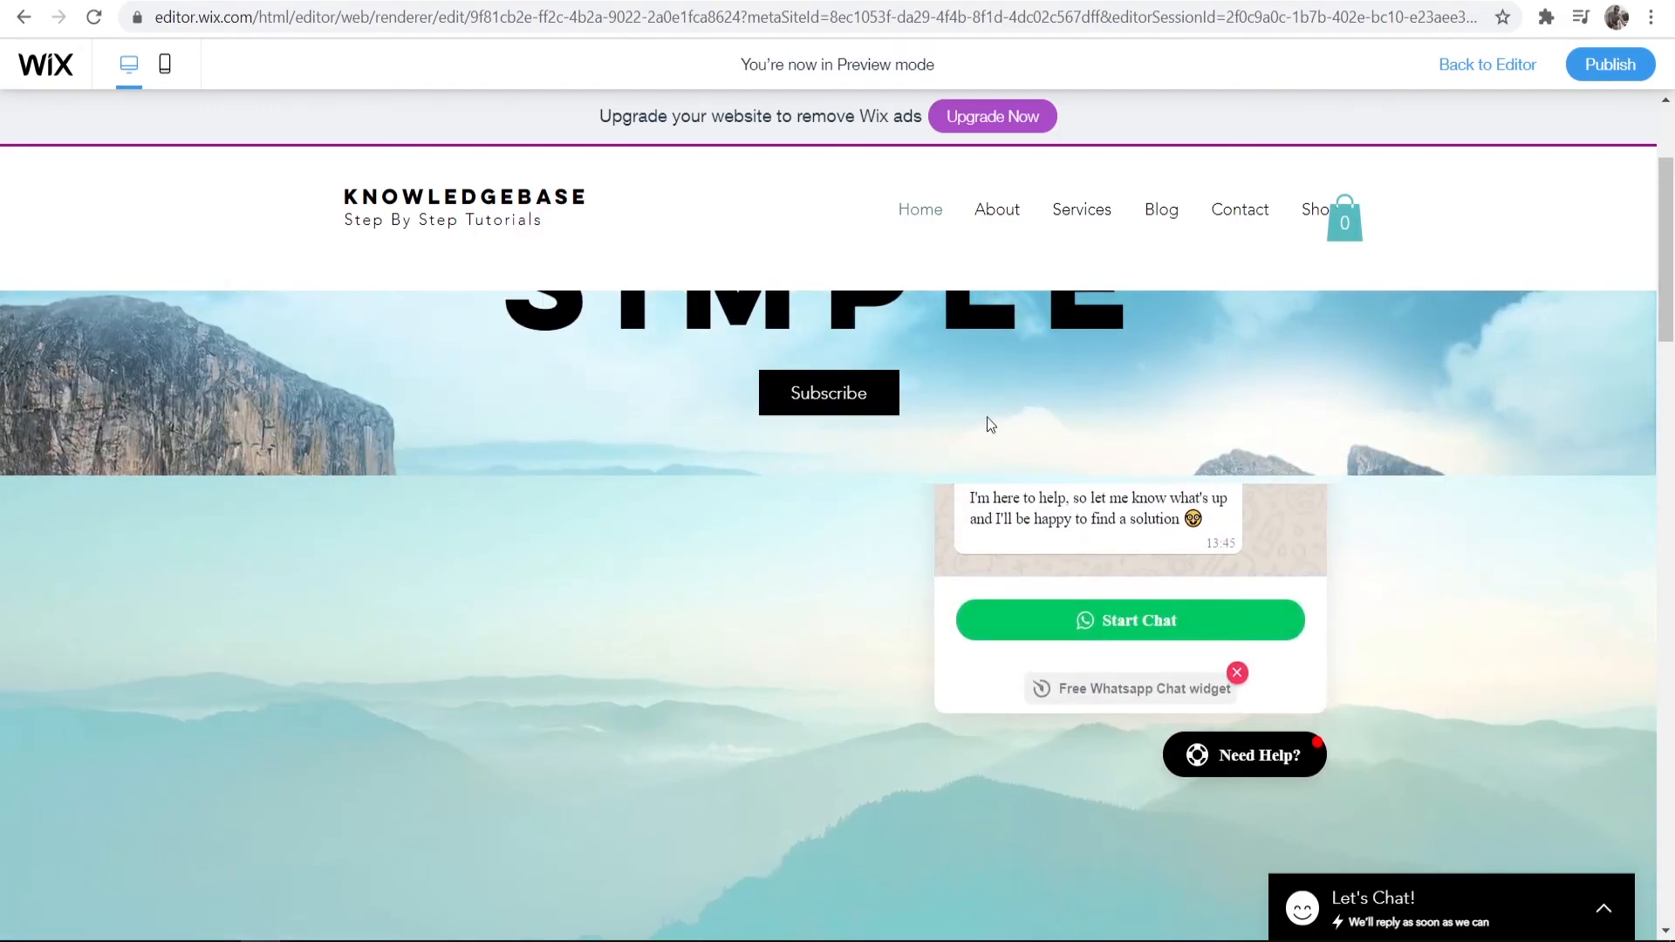
pyautogui.scroll(1, 1003, 436)
pyautogui.scroll(-1, 1108, 526)
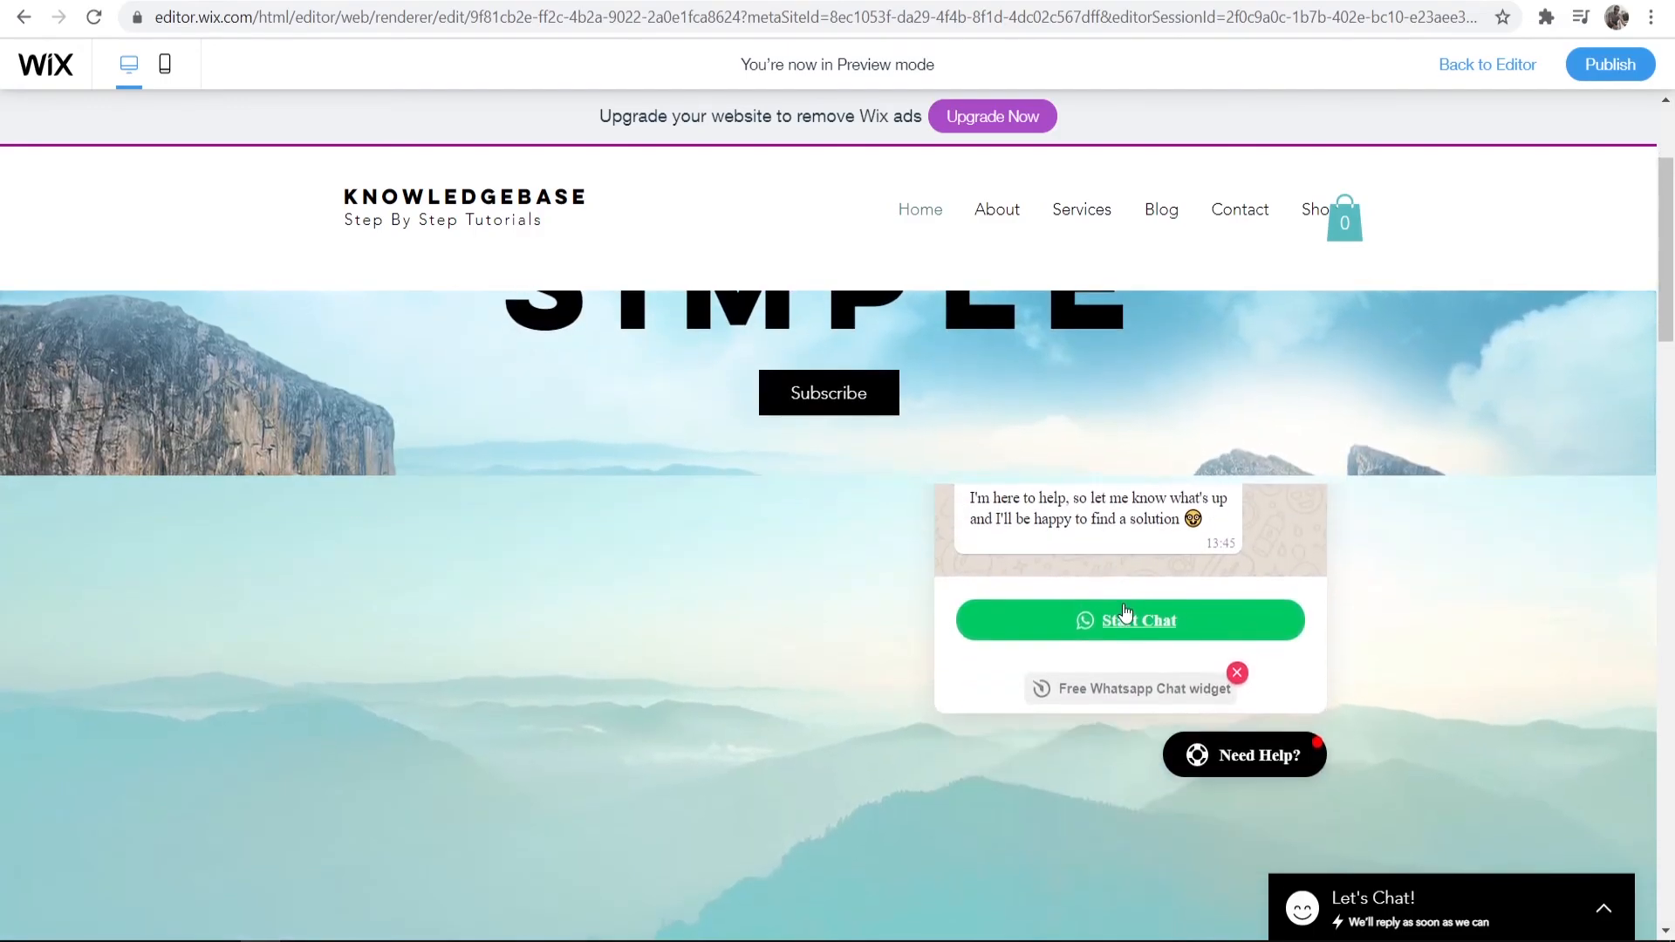
pyautogui.click(1120, 621)
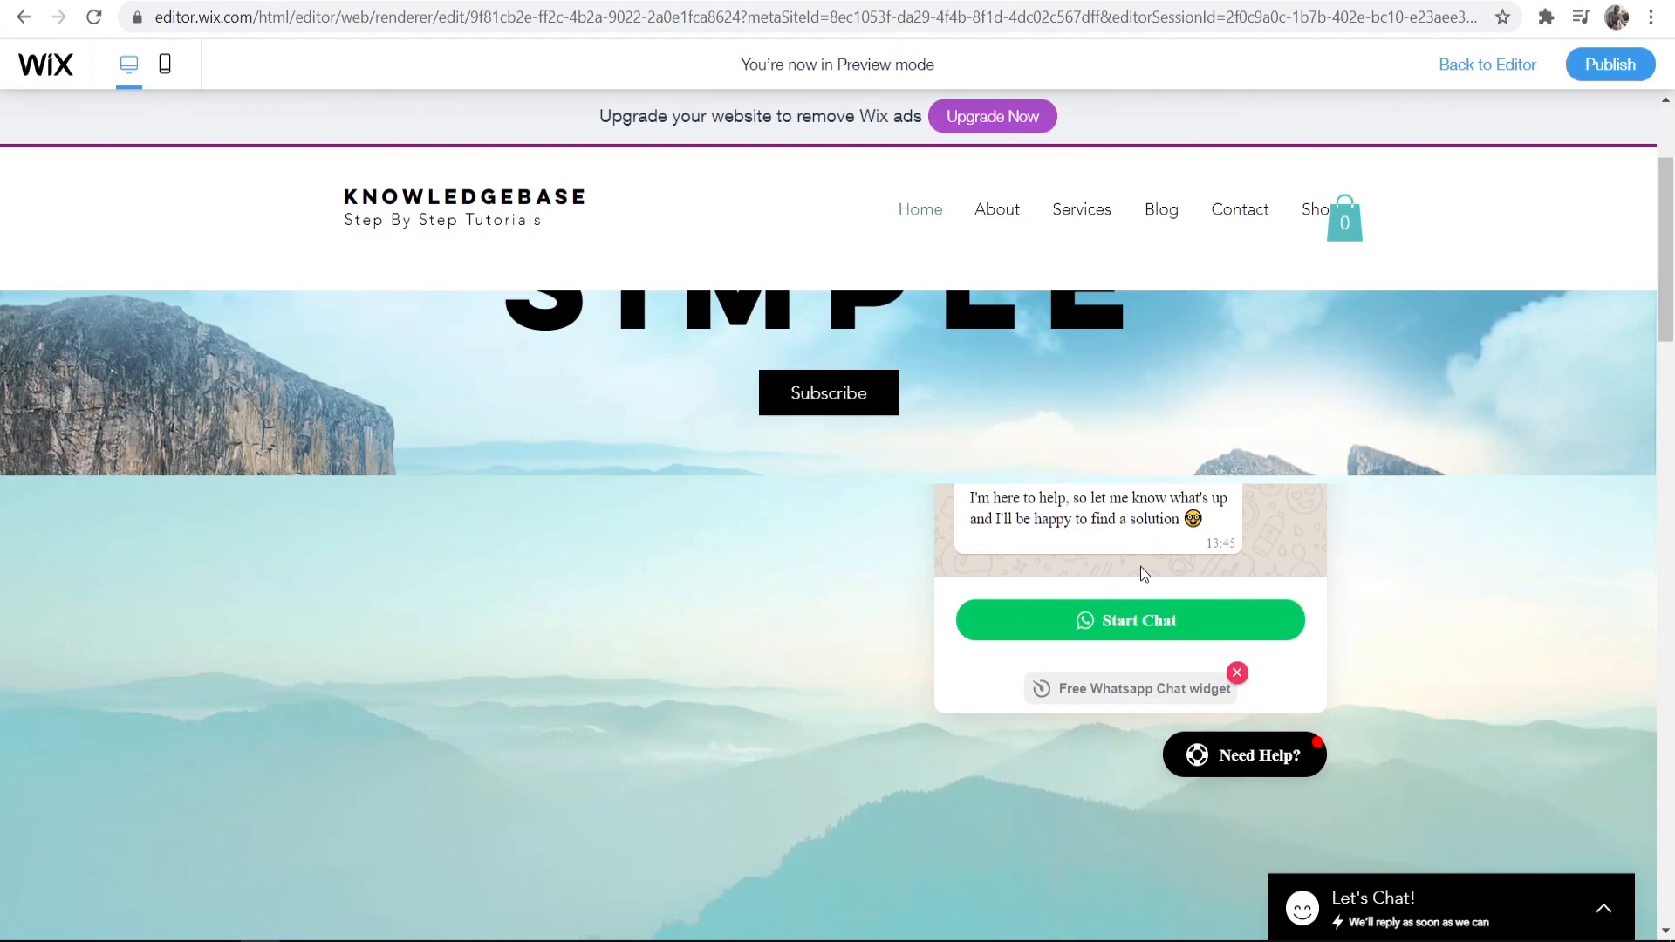
pyautogui.click(1140, 567)
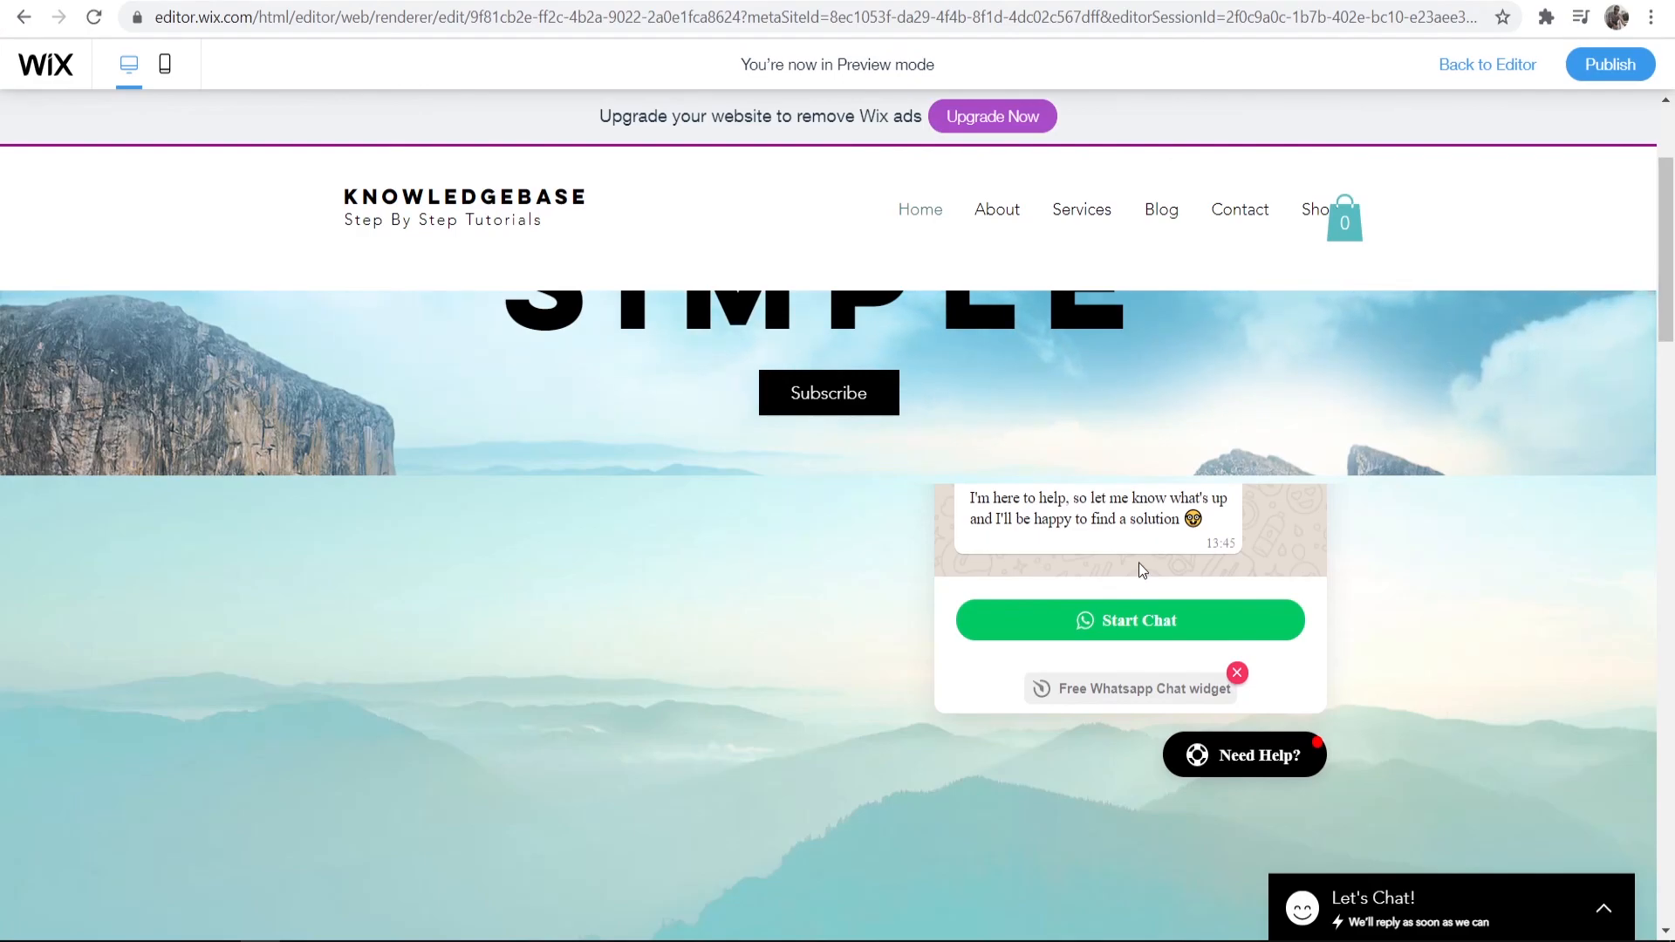